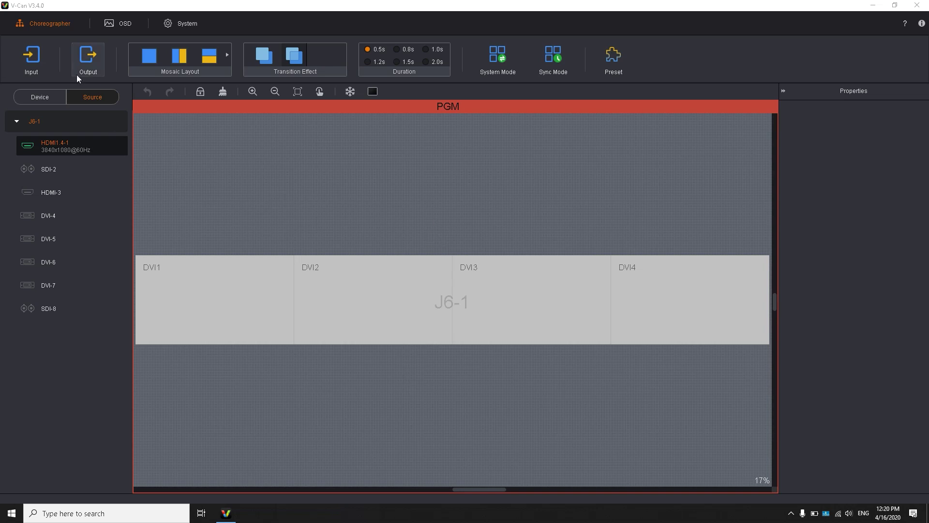
Switch the left panel to the Device tab to show J6-1 and its DVI1–DVI4 outputs
click(53, 95)
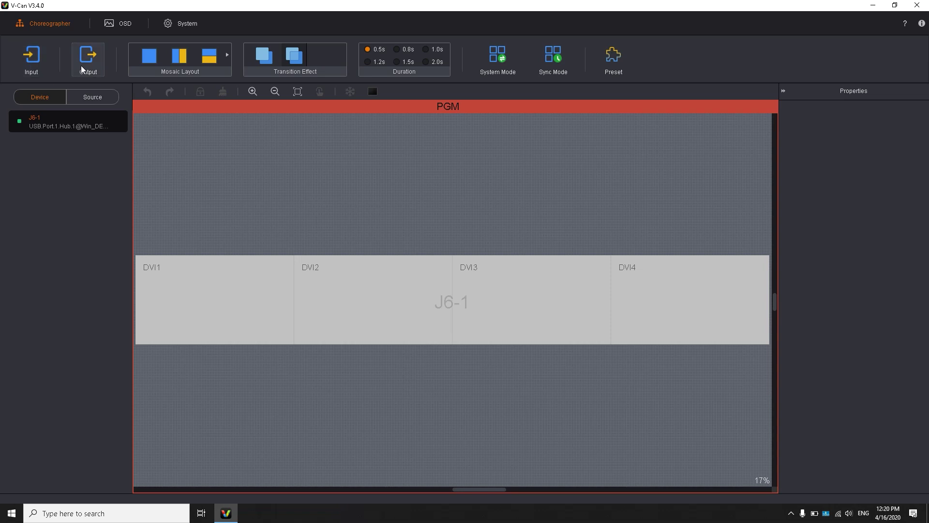
click(43, 61)
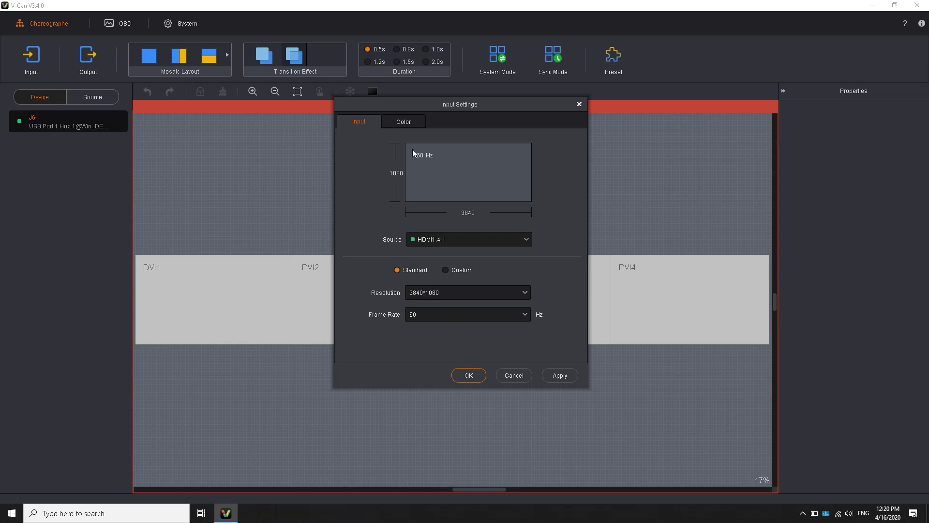
click(450, 238)
click(454, 252)
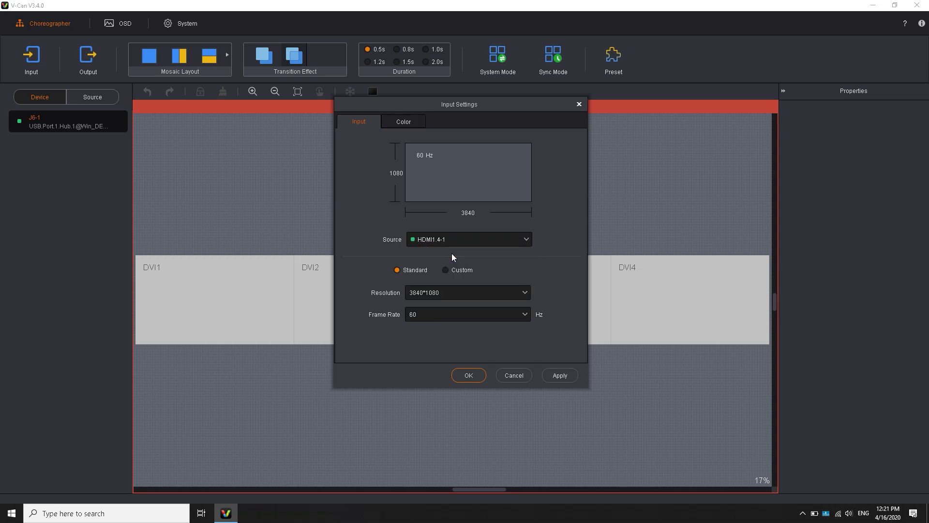
click(464, 291)
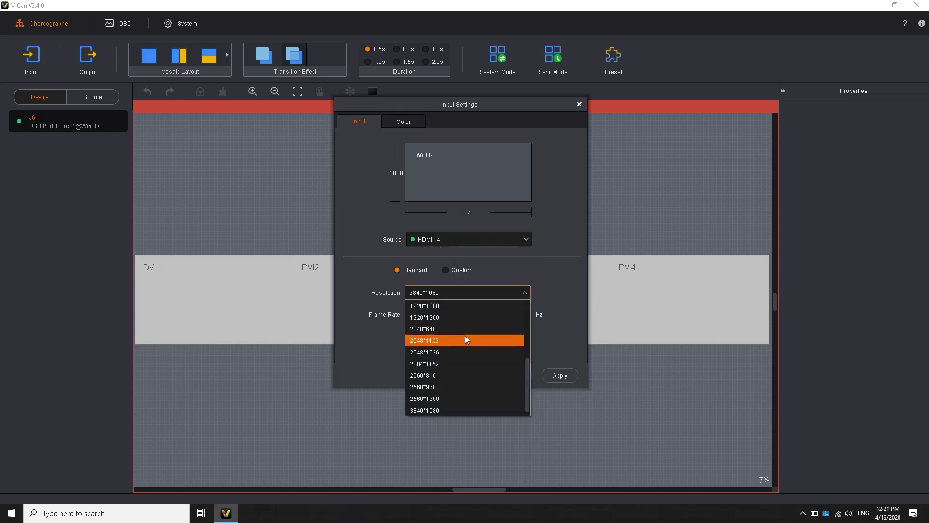
click(484, 269)
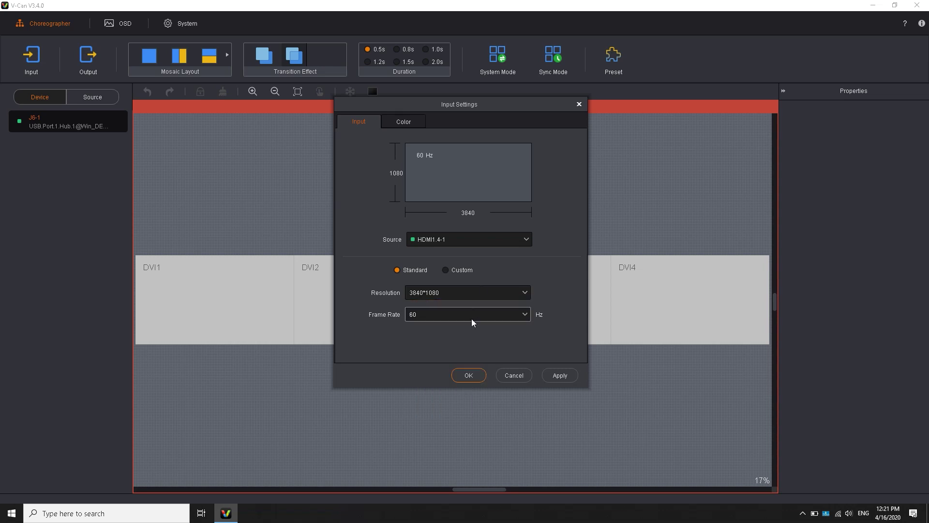
click(445, 270)
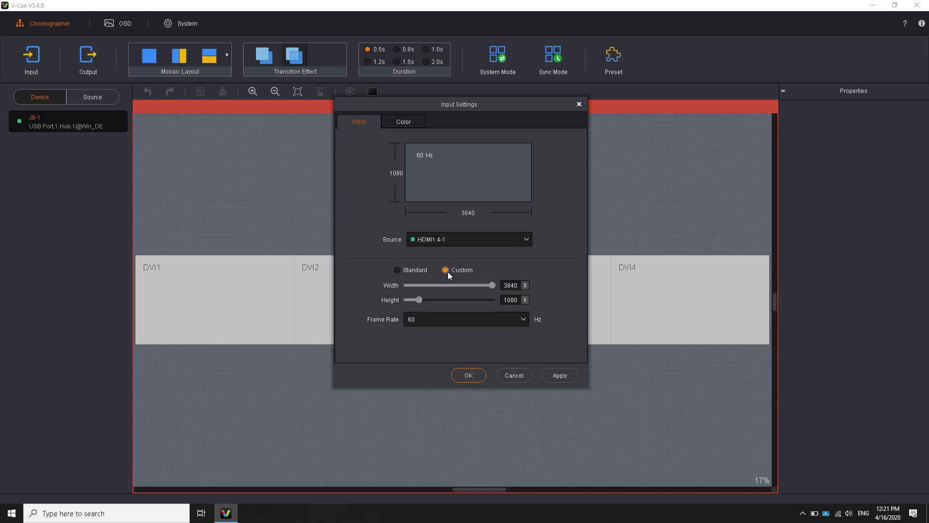
click(406, 267)
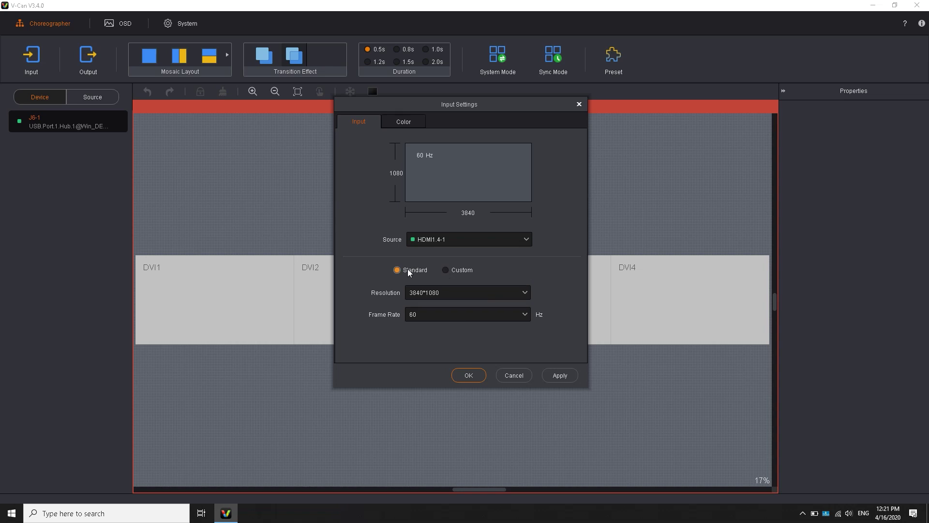
click(401, 122)
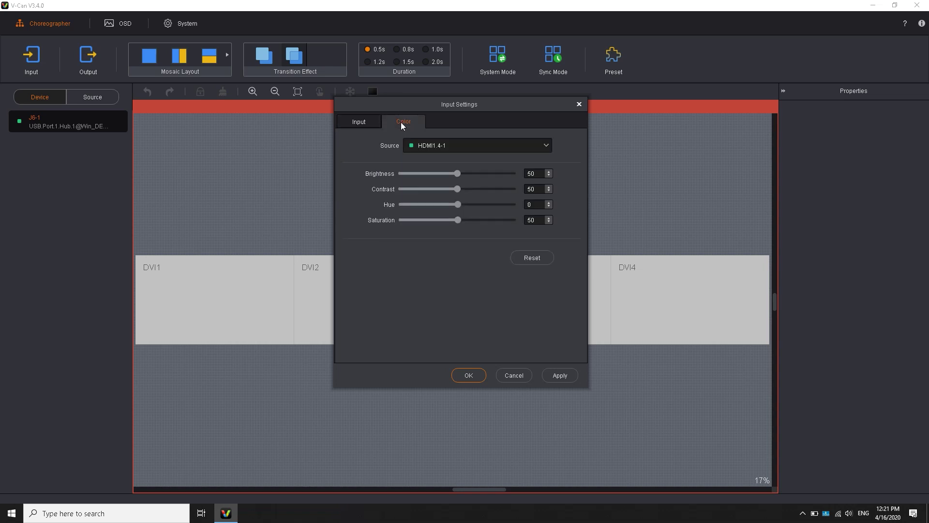
click(433, 151)
click(366, 159)
click(482, 380)
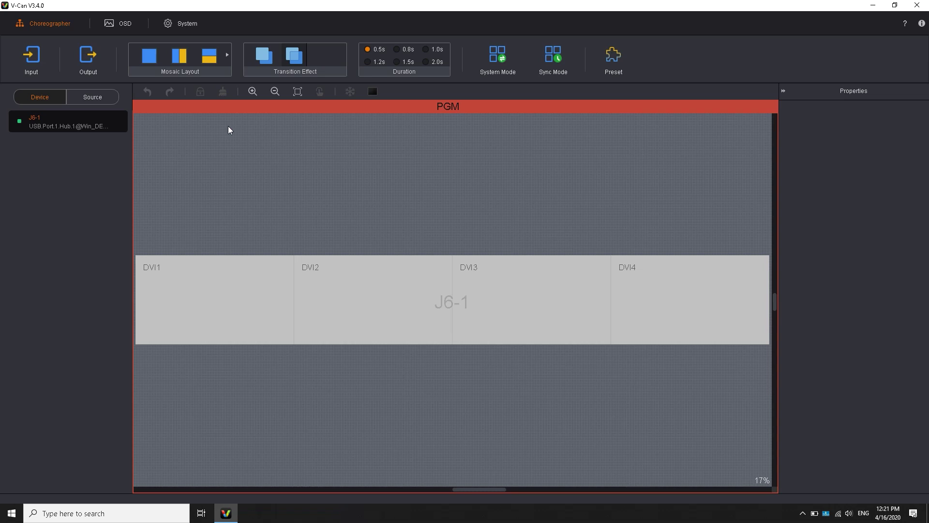
Change the J6-1 mosaic layout to 2x2 and confirm the reset
mouse_move(187, 82)
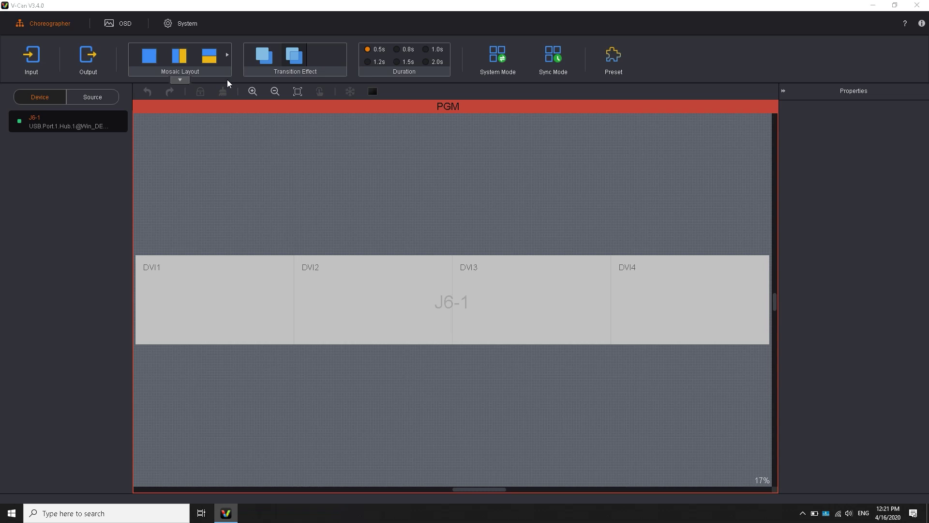
click(186, 81)
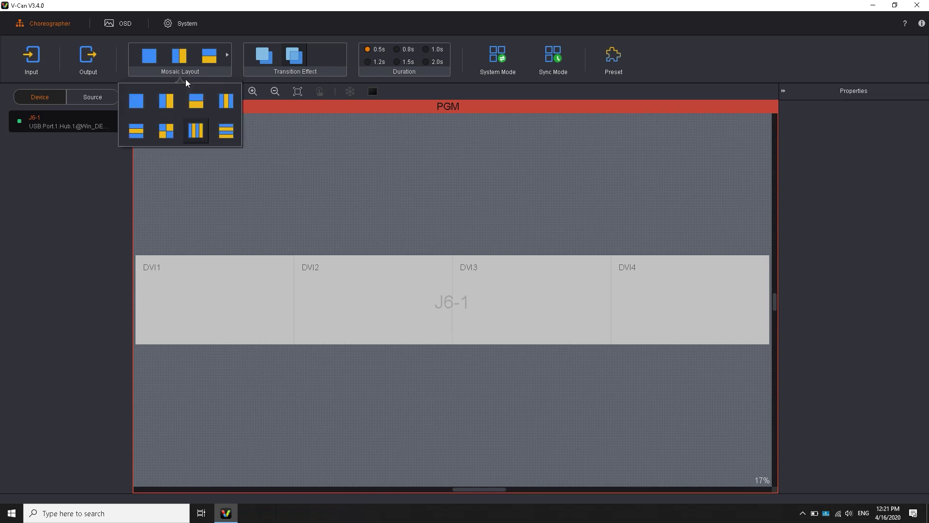
click(174, 137)
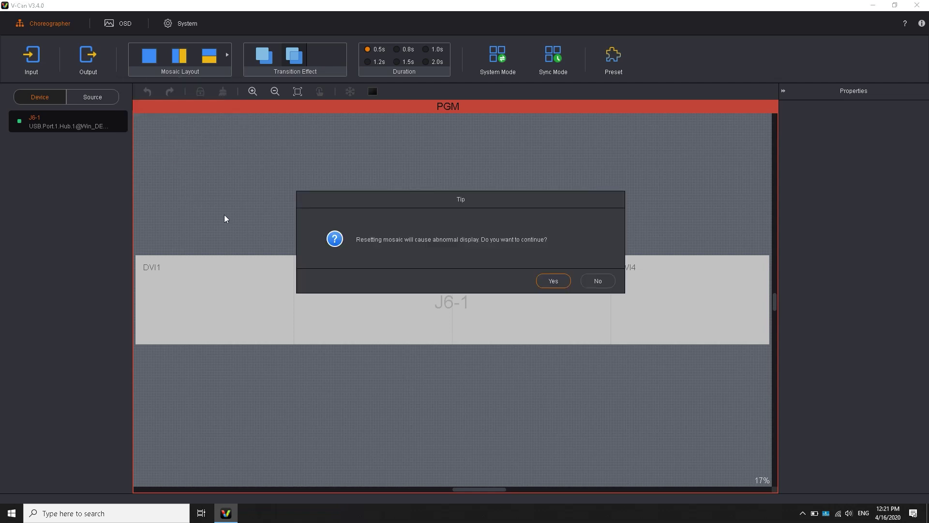
click(566, 281)
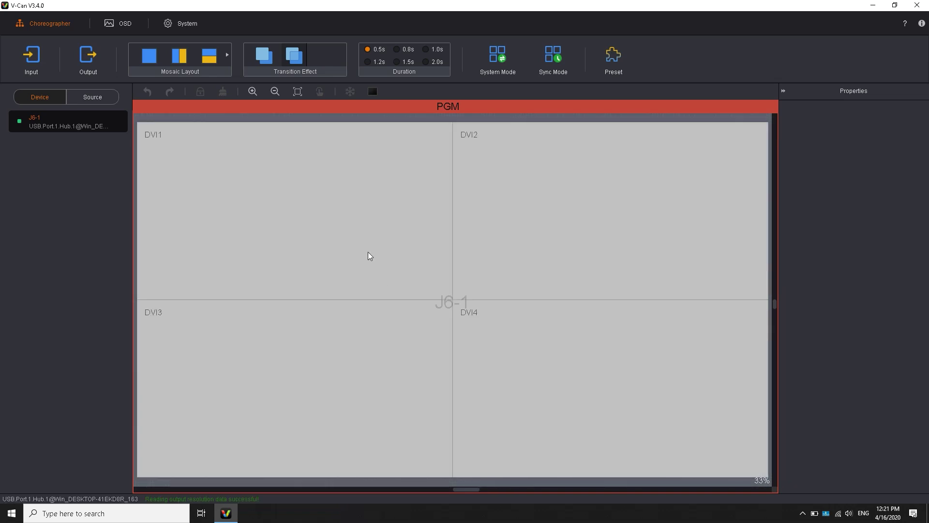
click(87, 60)
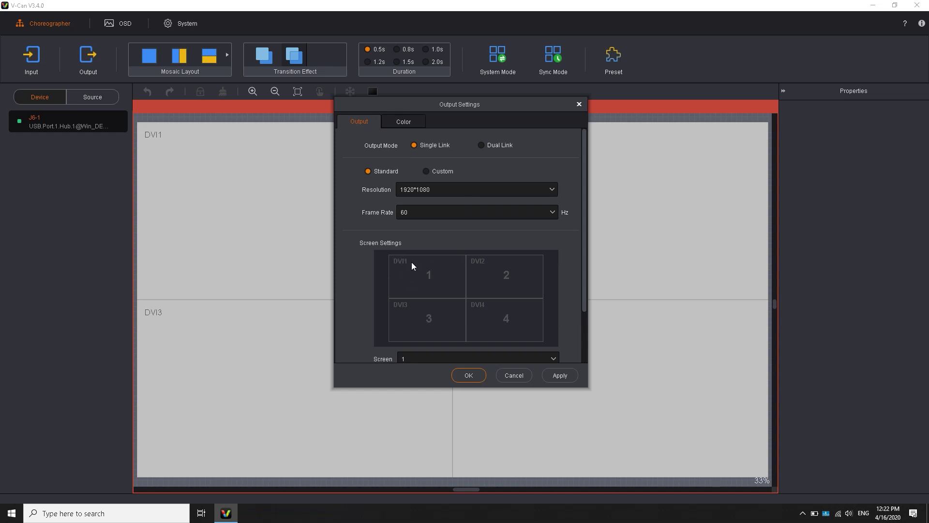
scroll(429, 325, down, 1)
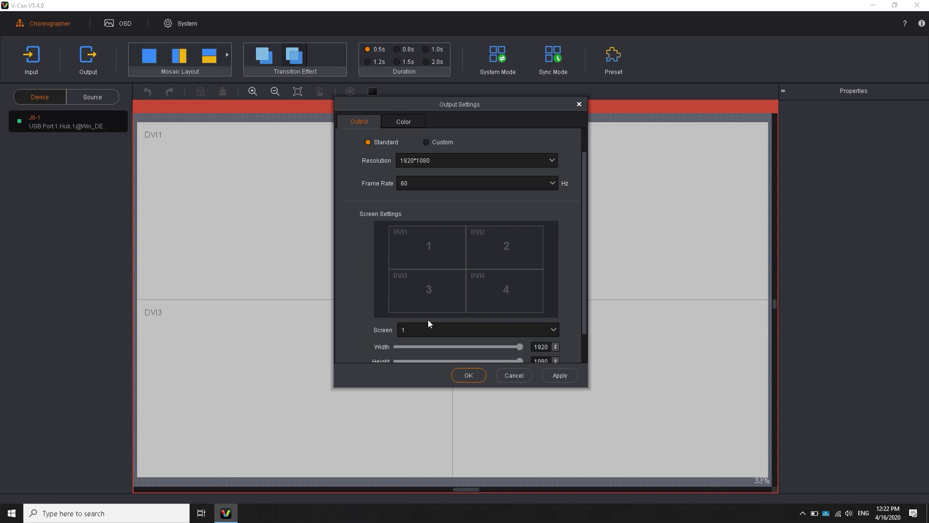
click(405, 122)
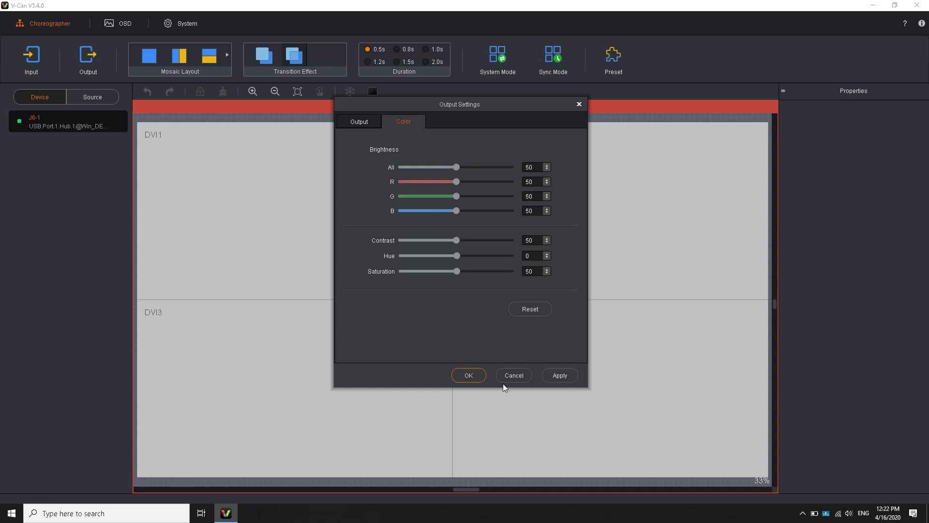
click(469, 376)
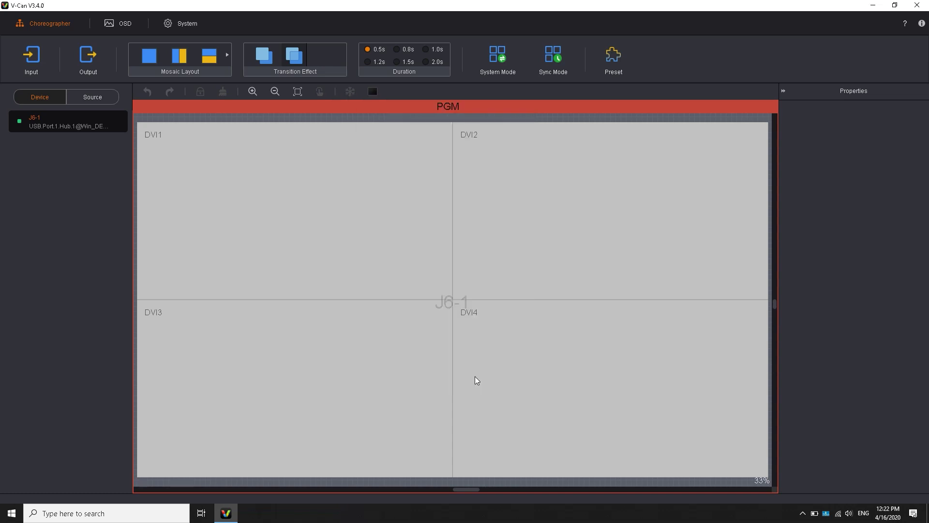
Try transition durations 0.8s and 0.5s and a hard cut, then restore the original effect
click(397, 50)
click(370, 52)
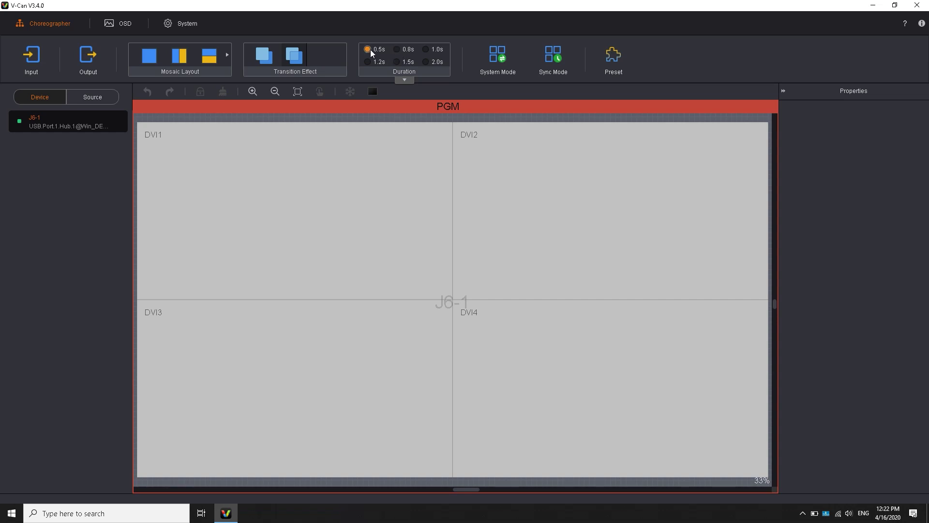
click(265, 58)
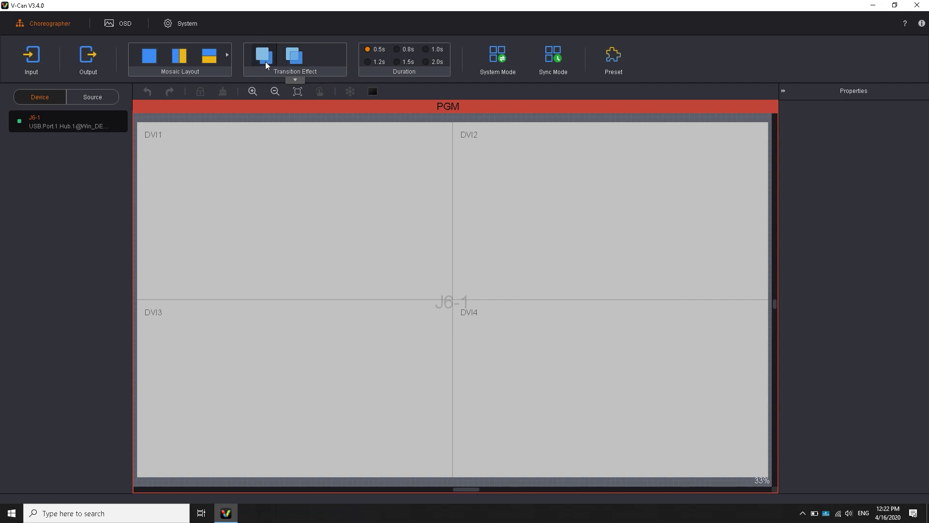
click(284, 64)
Confirm the Sync Mode settings, keeping HDMI-3 as the sync source
click(549, 49)
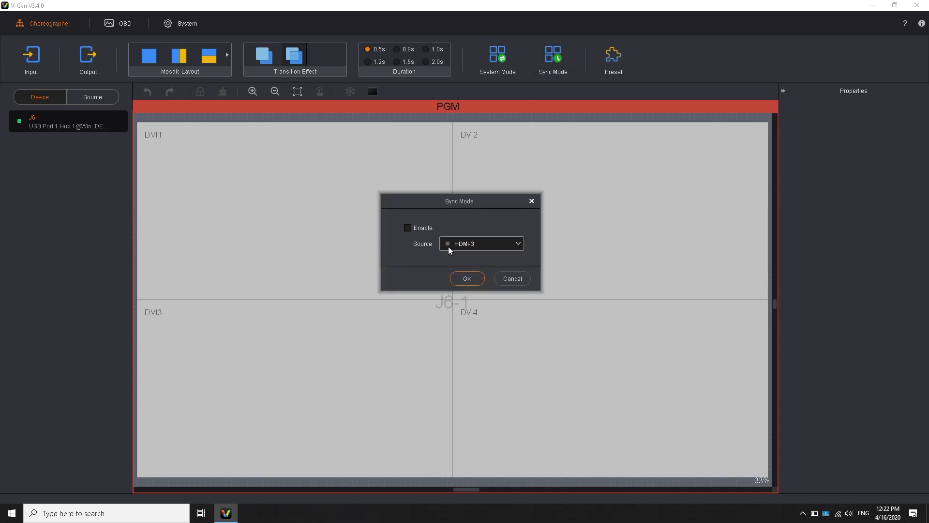
click(448, 247)
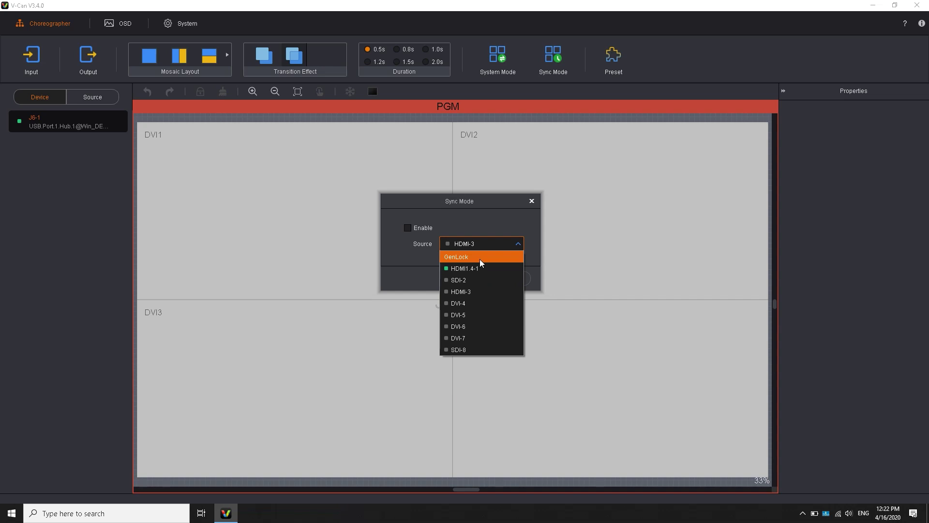
click(474, 216)
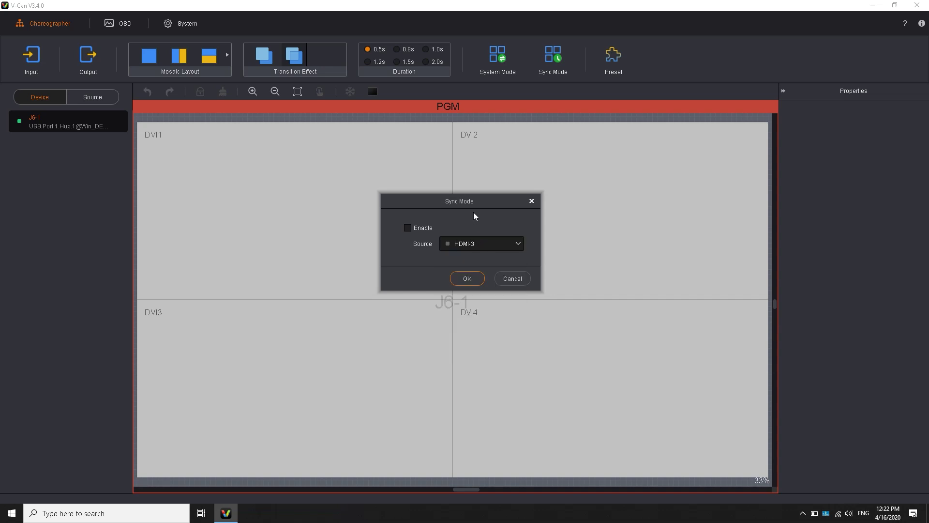
click(459, 281)
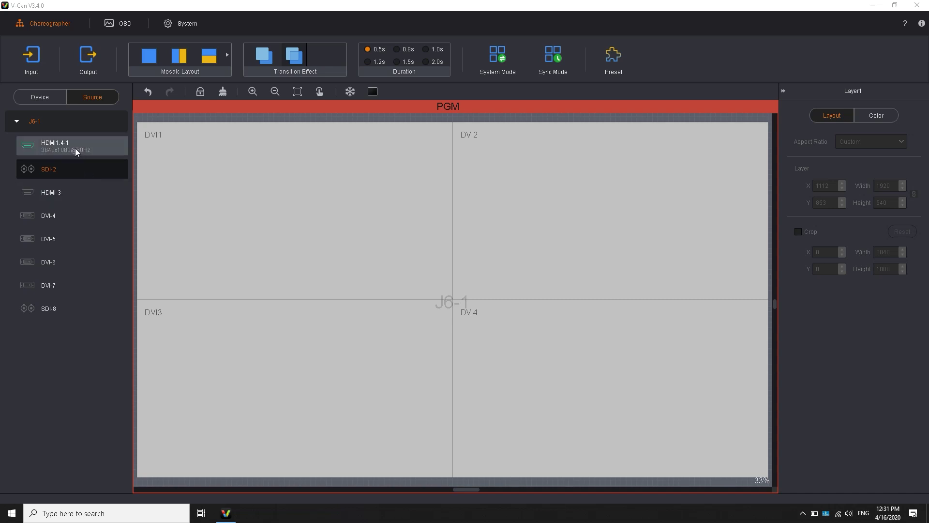
Drag HDMI1.4-1, SDI-2 and HDMI-3 onto the canvas as layers, then shift L3 up
drag(74, 148, 306, 245)
drag(81, 166, 366, 292)
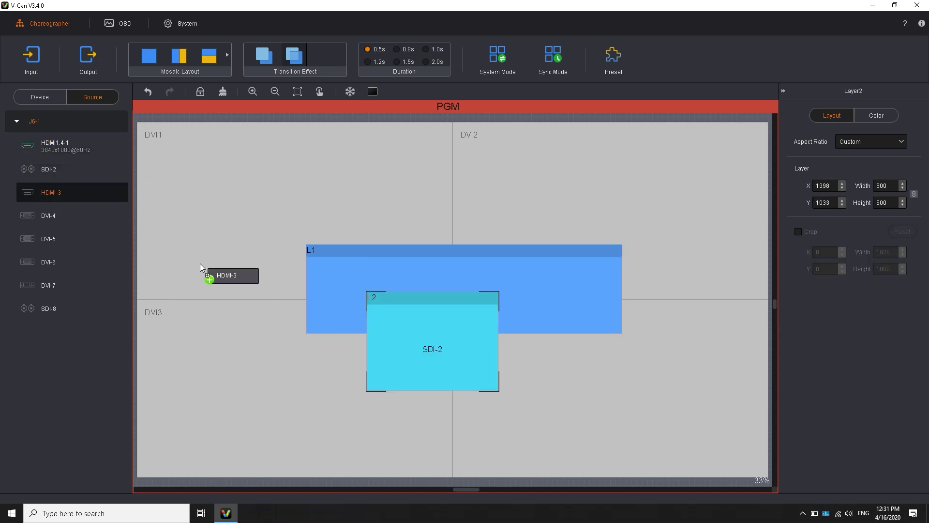
drag(200, 266, 516, 340)
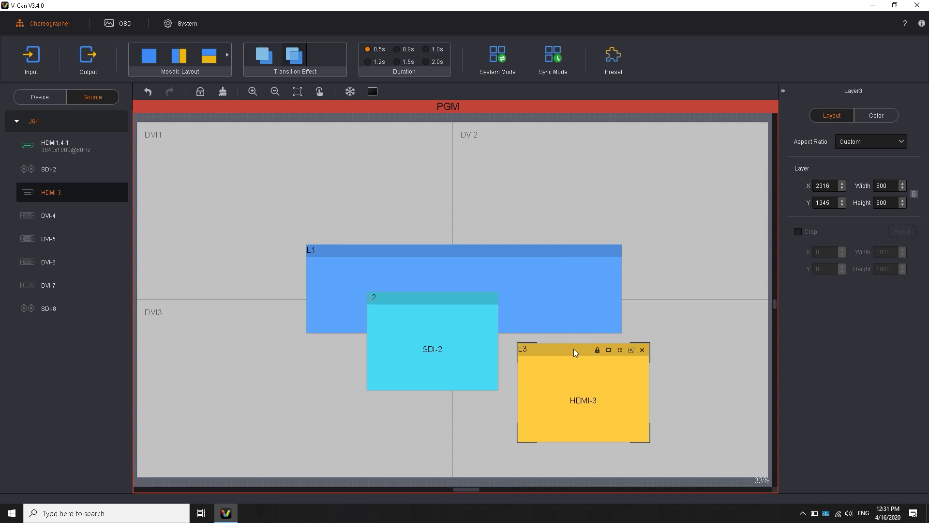
drag(574, 352, 530, 273)
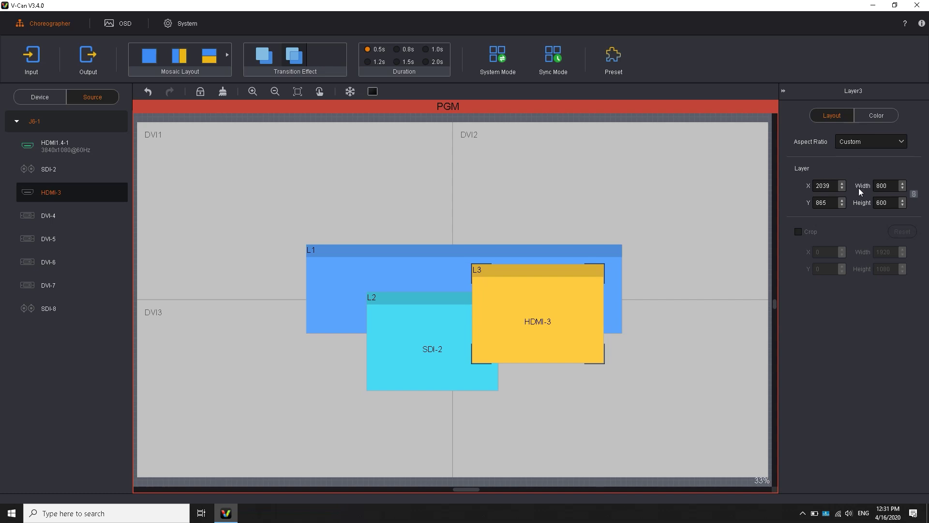
Set Layer3 to X 1000, Y 500, width 1000, then drag L3 and SDI-2 into place
double_click(822, 185)
text(1000)
key(Return)
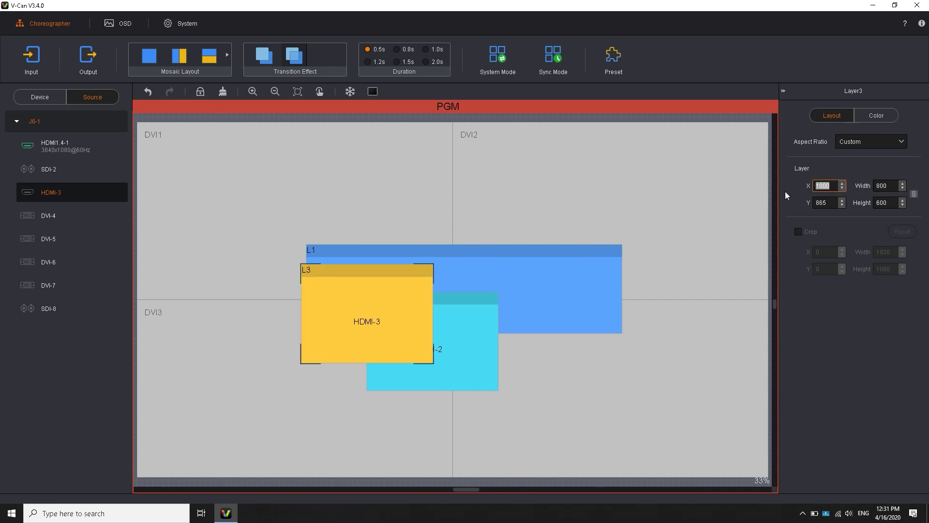
key(Tab)
text(500)
key(Return)
key(Tab)
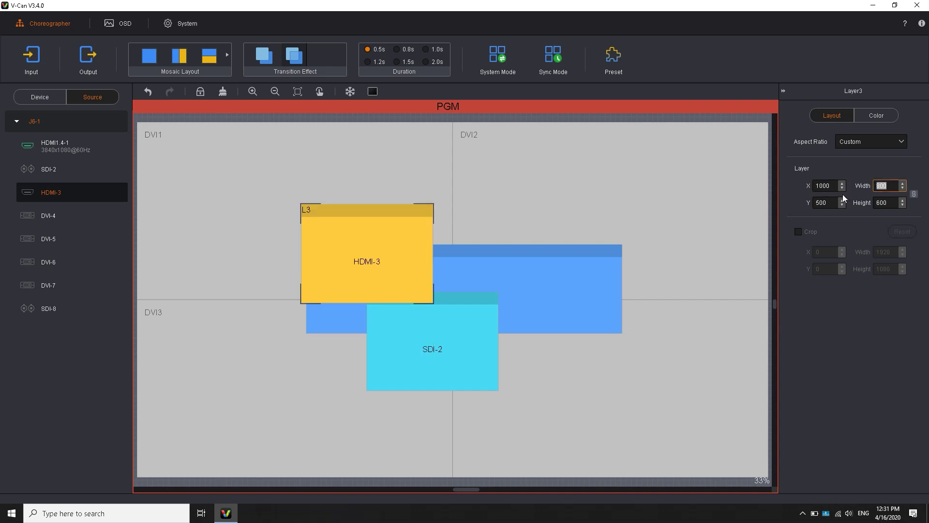
text(1000)
key(Return)
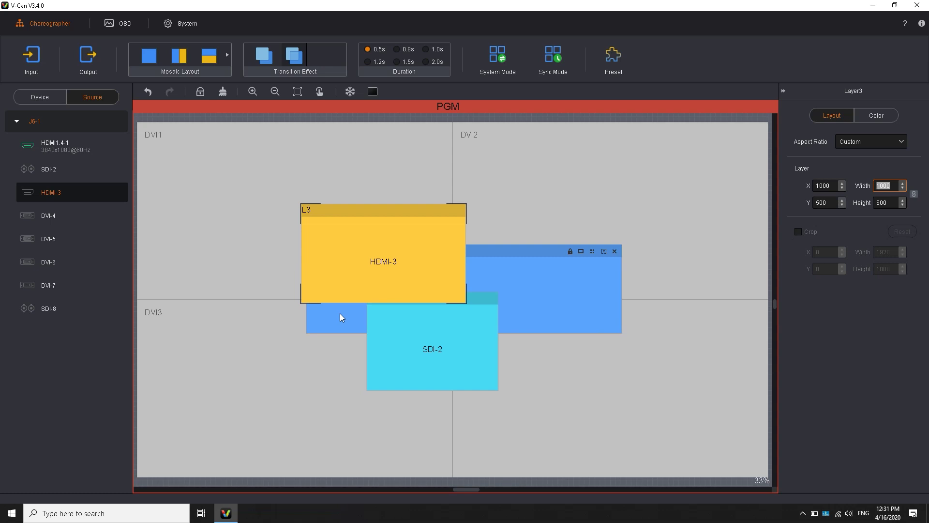
drag(373, 209, 605, 335)
drag(416, 303, 409, 345)
Lock and unlock the HDMI1.4-1 layer, then stretch it to fill the canvas
click(420, 252)
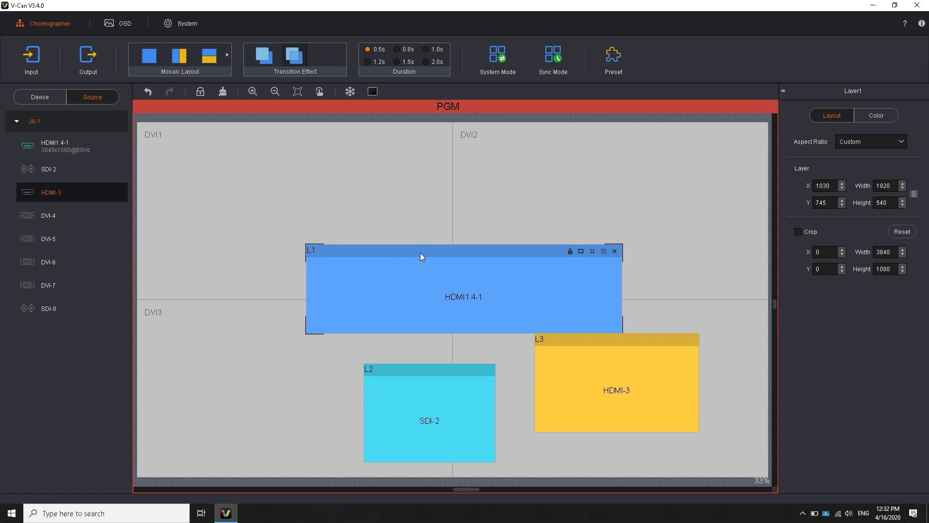
click(571, 251)
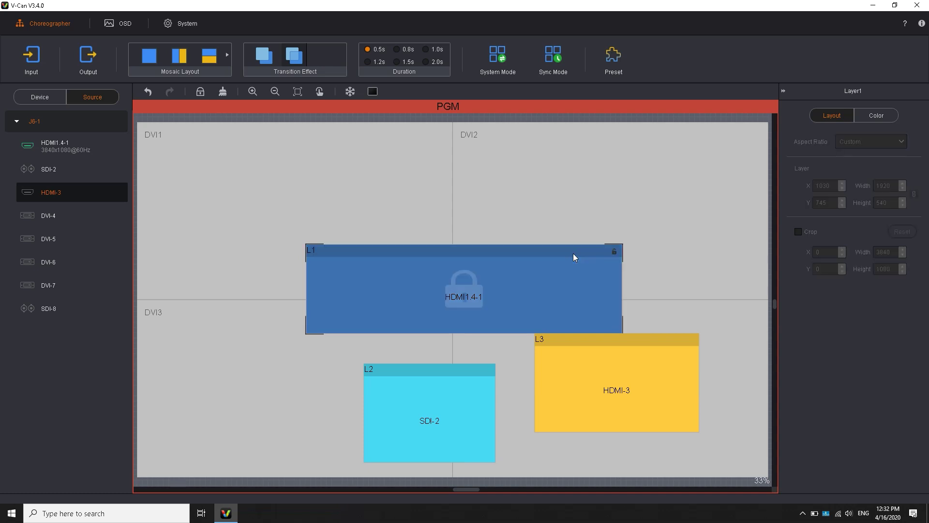
click(614, 251)
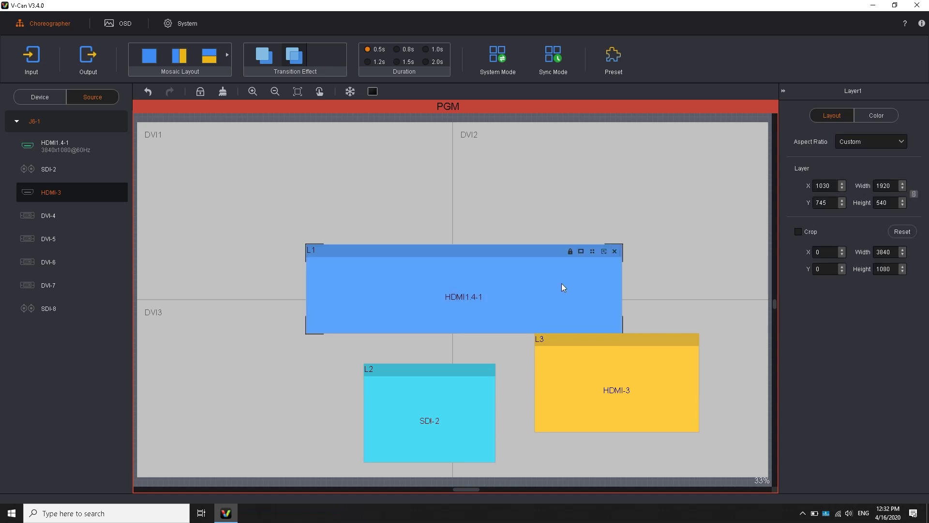
click(581, 251)
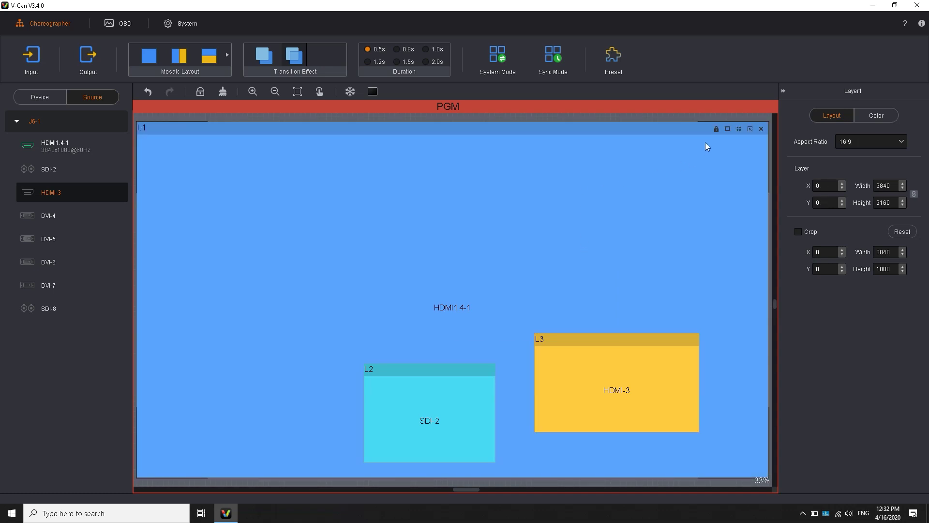
Resize it over DVI1, fit it to the mosaic area, then restore native 3840x1080
drag(767, 122, 332, 243)
drag(245, 245, 360, 193)
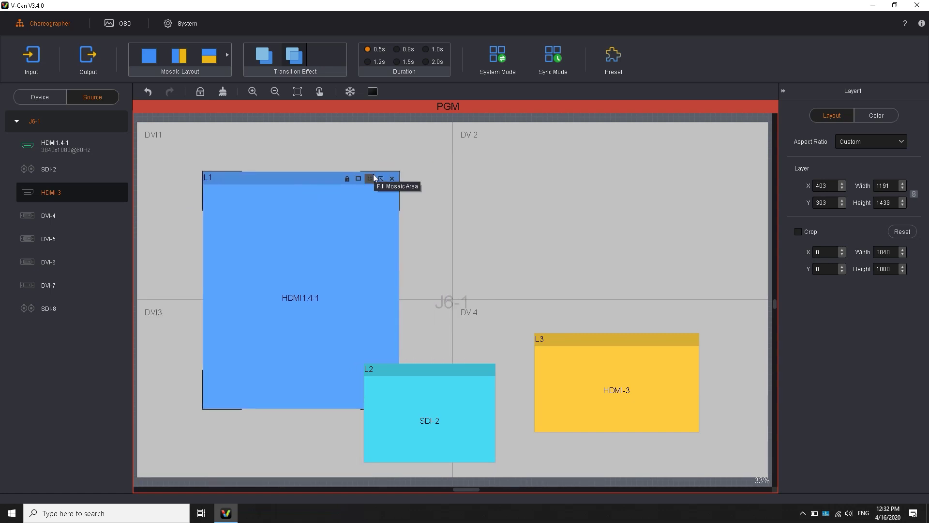
click(374, 177)
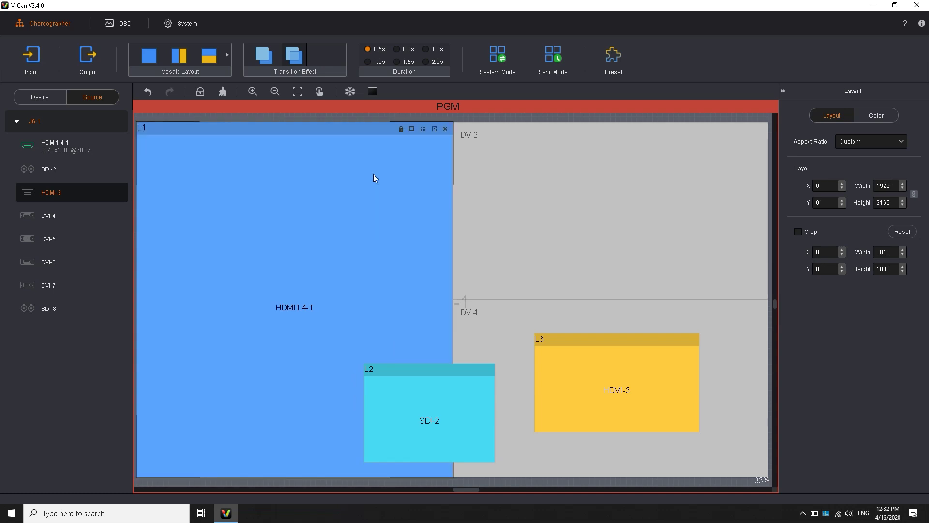
click(435, 128)
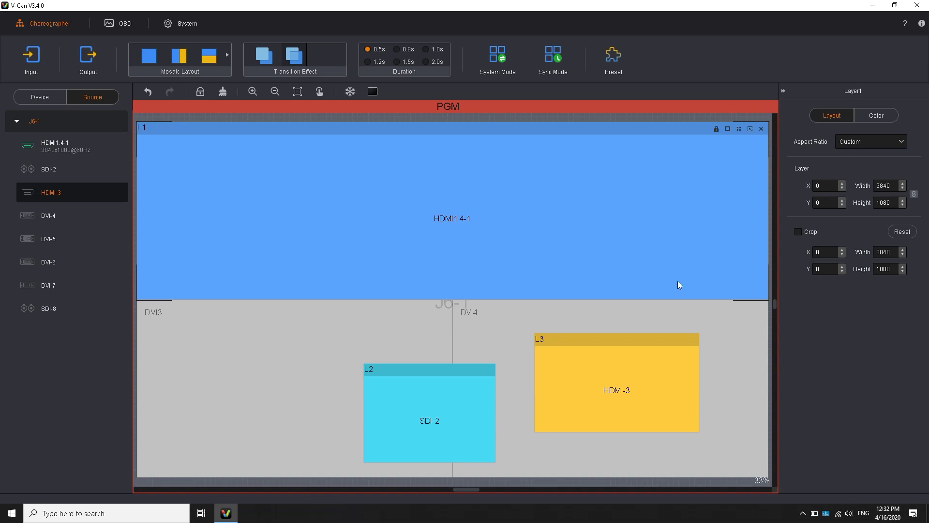
Move HDMI-3 over HDMI1.4-1 and try switching layer L3's input source
drag(629, 340, 567, 194)
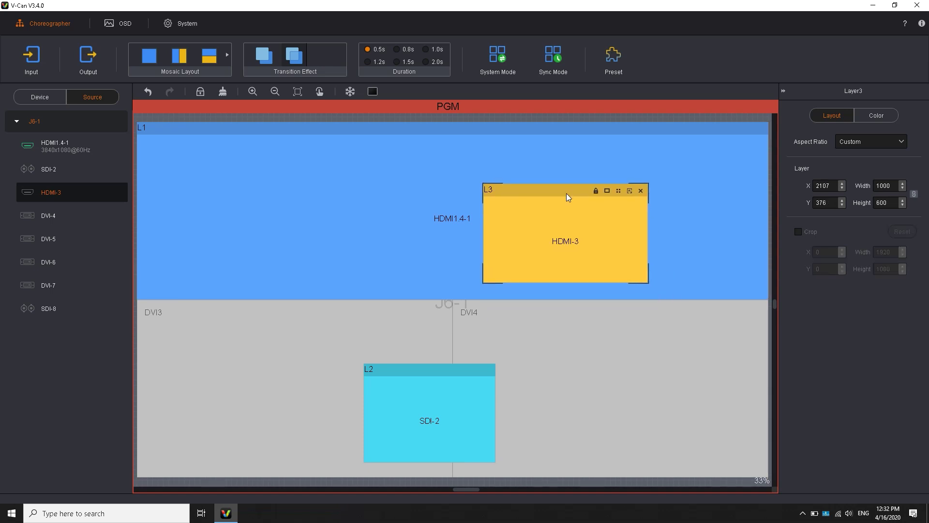
right_click(536, 218)
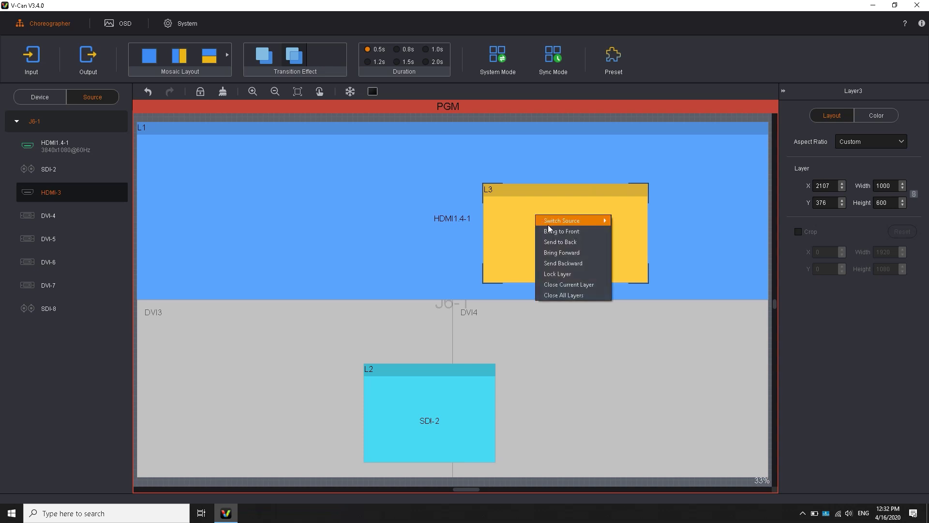
mouse_move(542, 221)
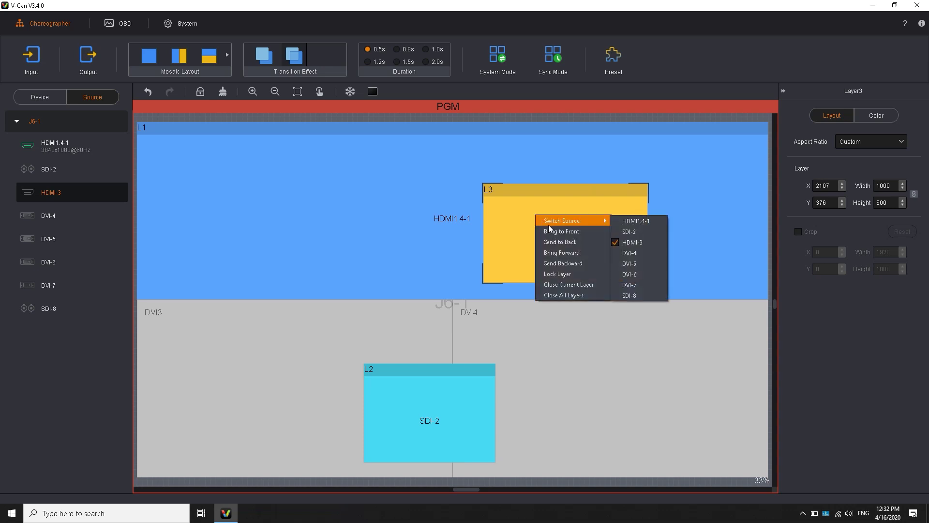
click(630, 253)
right_click(536, 197)
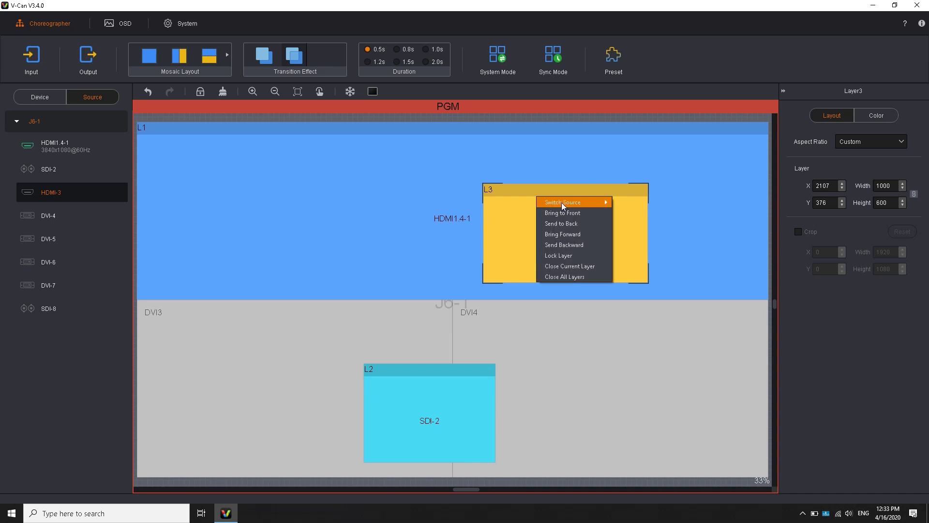
mouse_move(571, 205)
click(638, 220)
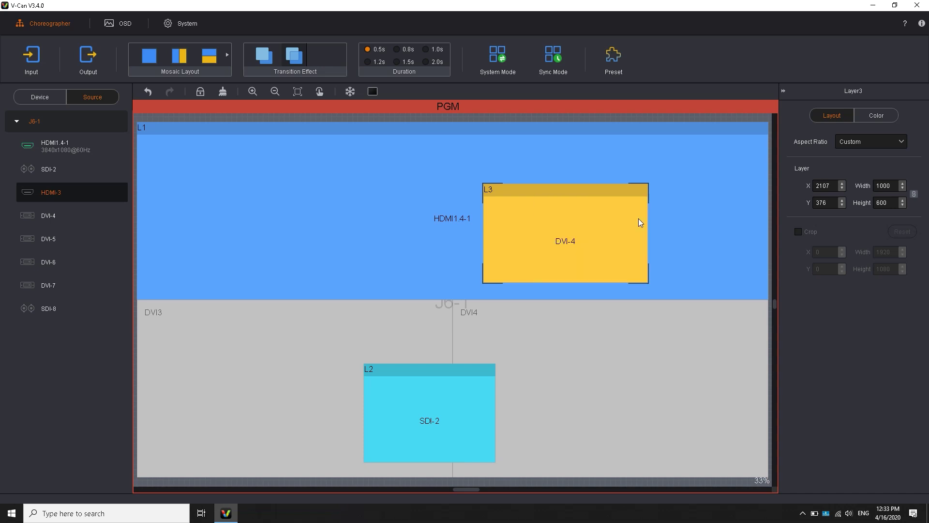
Send HDMI-3 behind HDMI1.4-1, then bring it back to the front
right_click(543, 220)
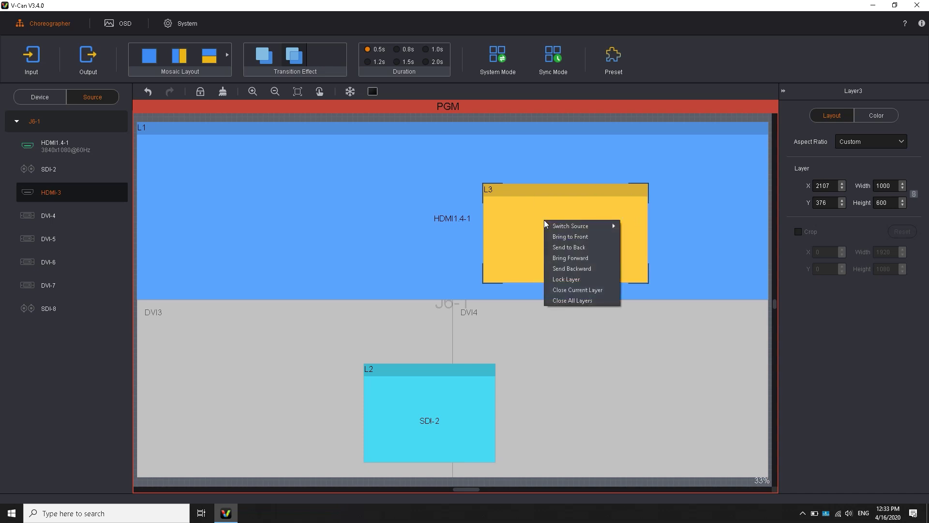
click(585, 248)
right_click(553, 187)
click(574, 203)
right_click(574, 202)
click(591, 227)
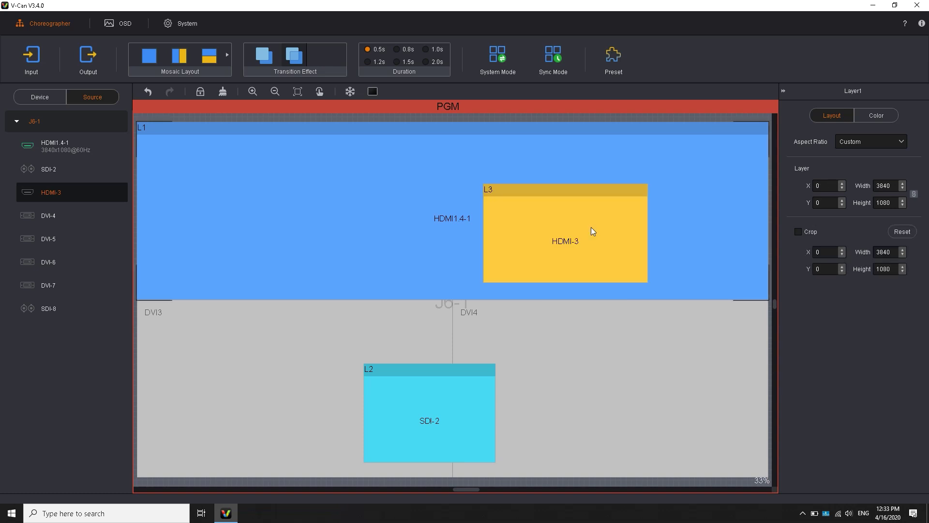
click(591, 227)
Lock the HDMI-3 layer, then unlock it again
right_click(579, 215)
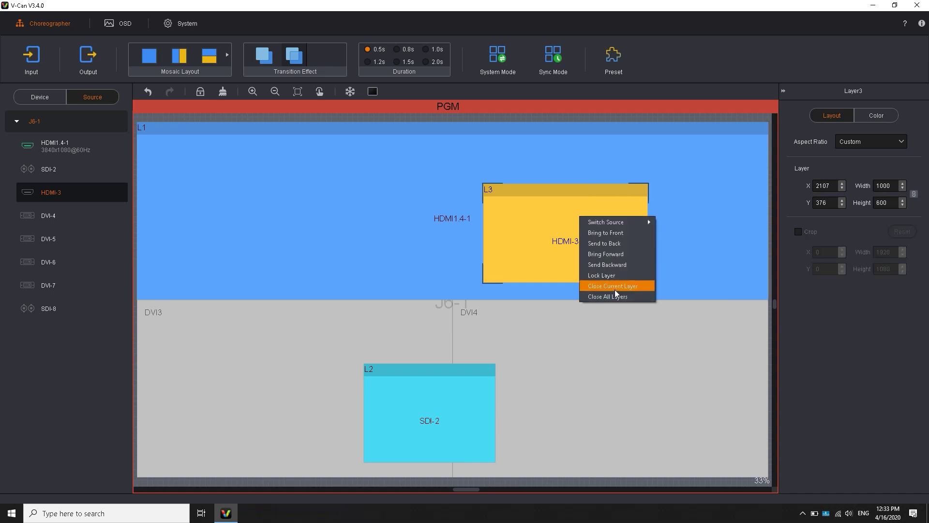
click(613, 275)
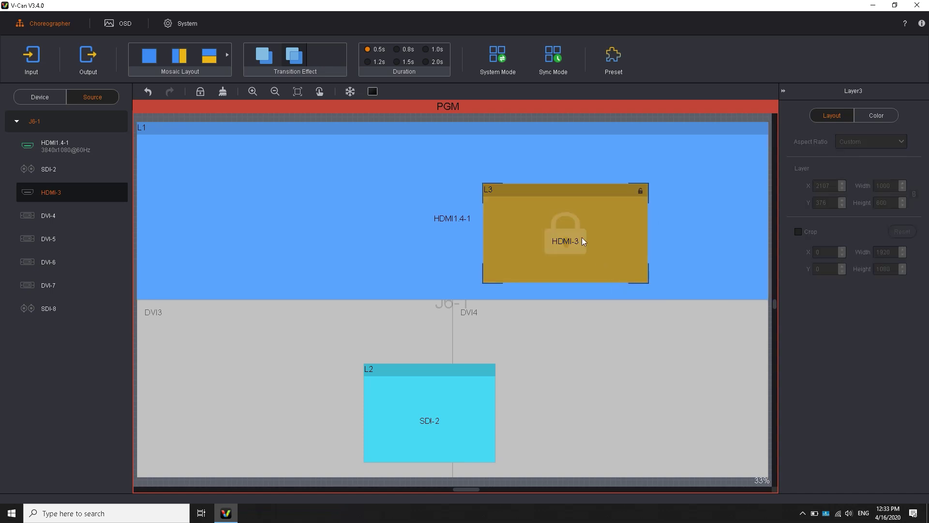
right_click(547, 207)
click(572, 210)
Close the HDMI-3 layer, then close all remaining layers
right_click(579, 218)
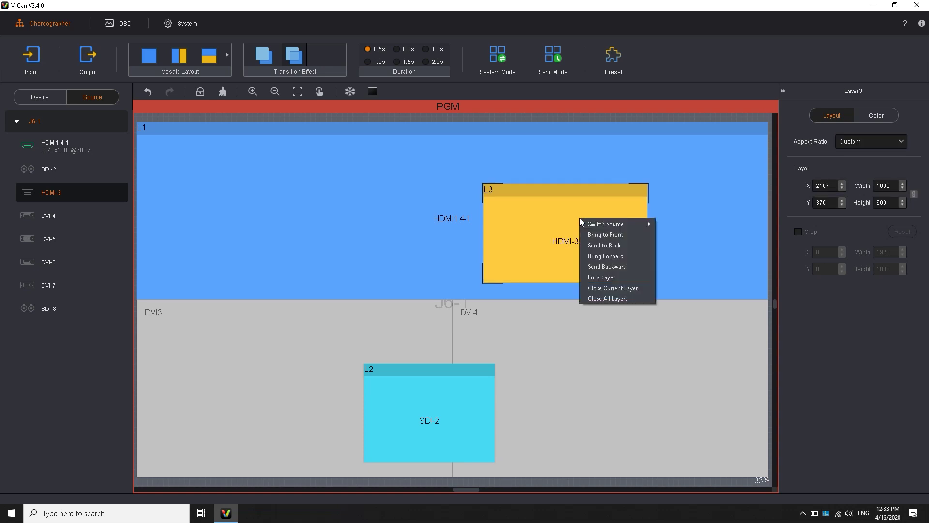
click(630, 288)
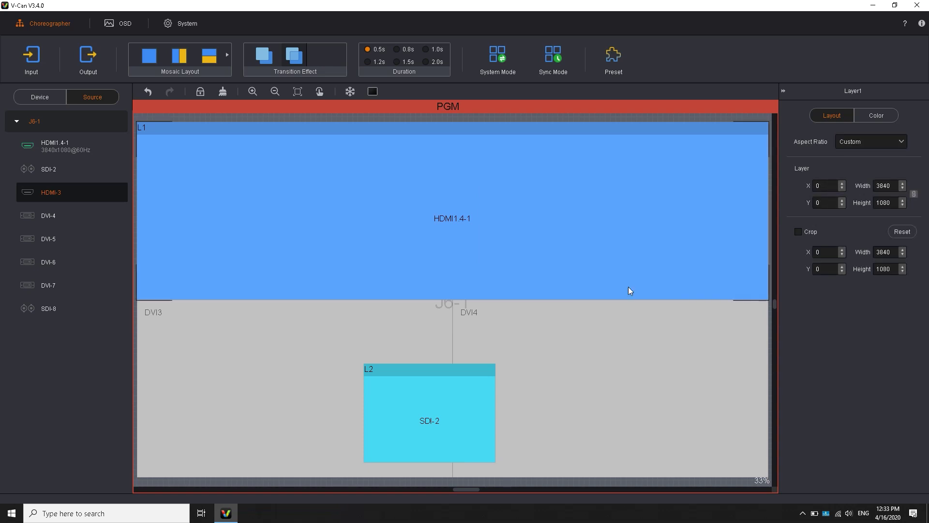
right_click(546, 198)
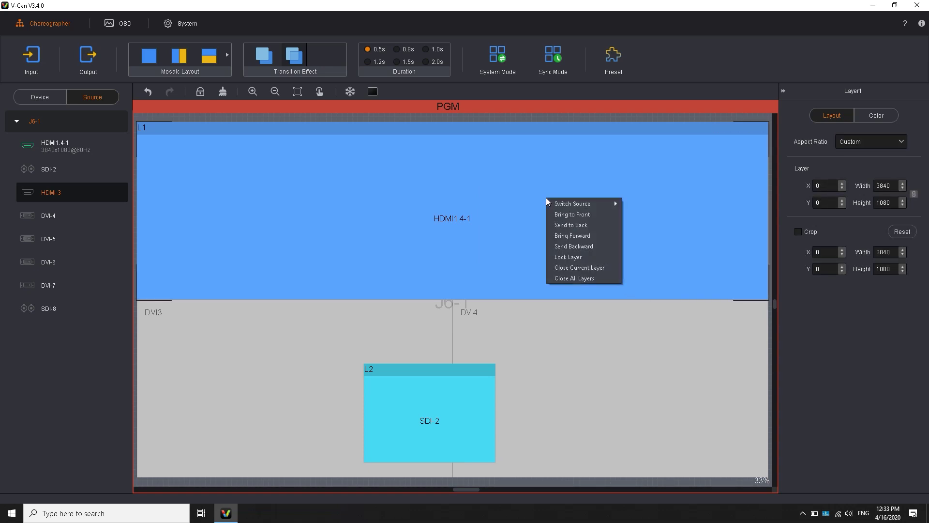
click(594, 280)
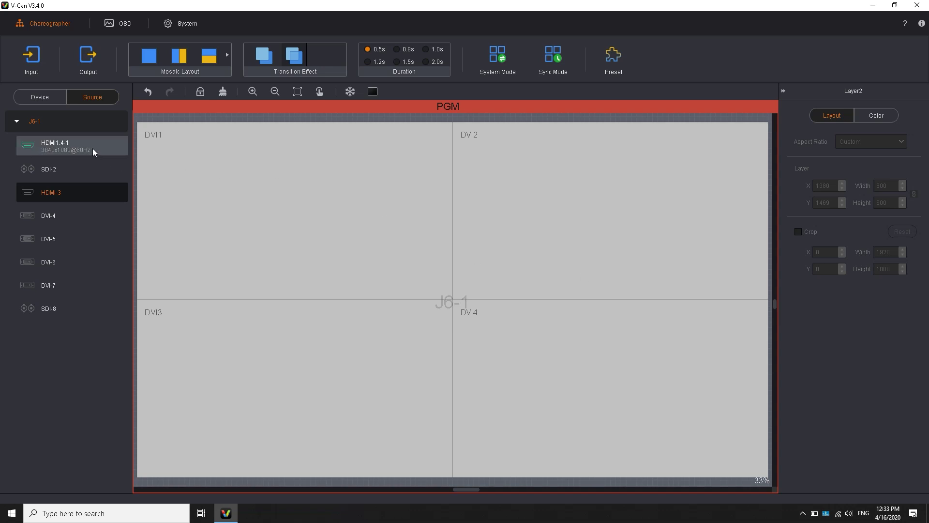
drag(92, 148, 378, 199)
drag(30, 171, 267, 218)
drag(83, 194, 231, 295)
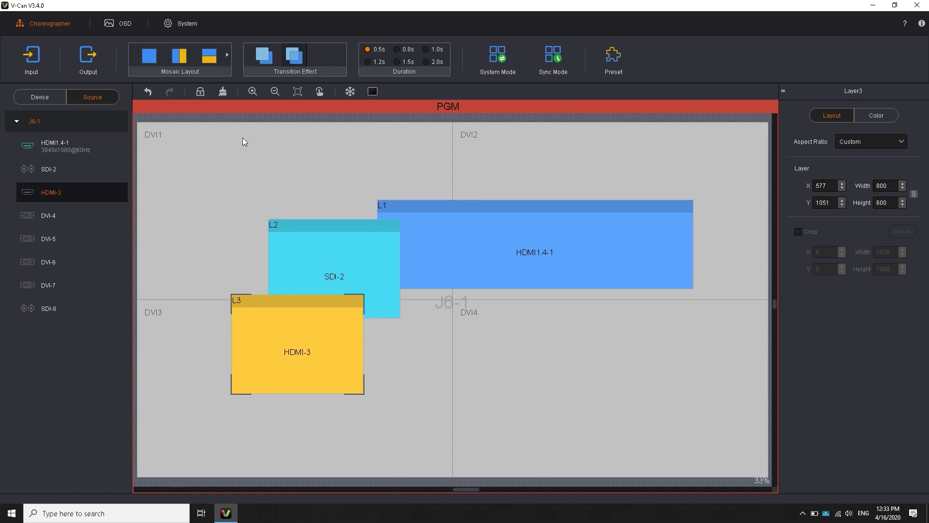
click(201, 91)
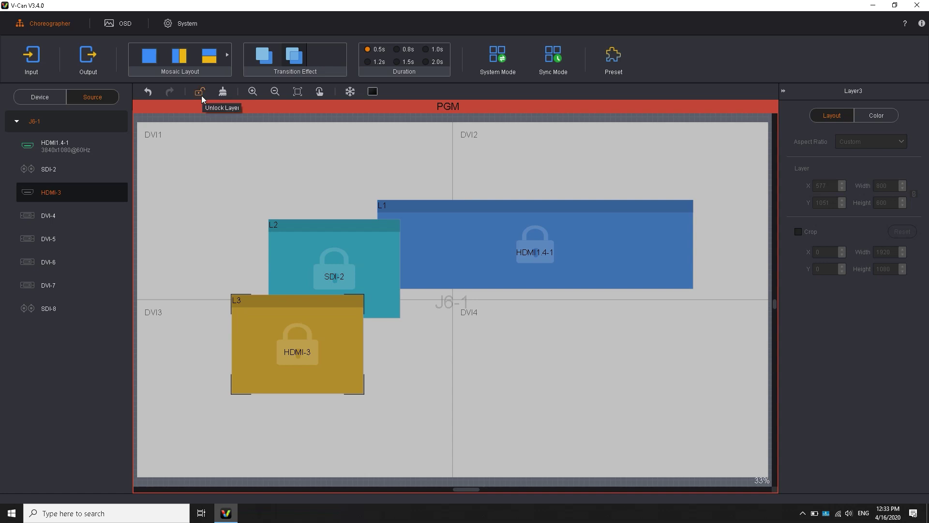
click(200, 91)
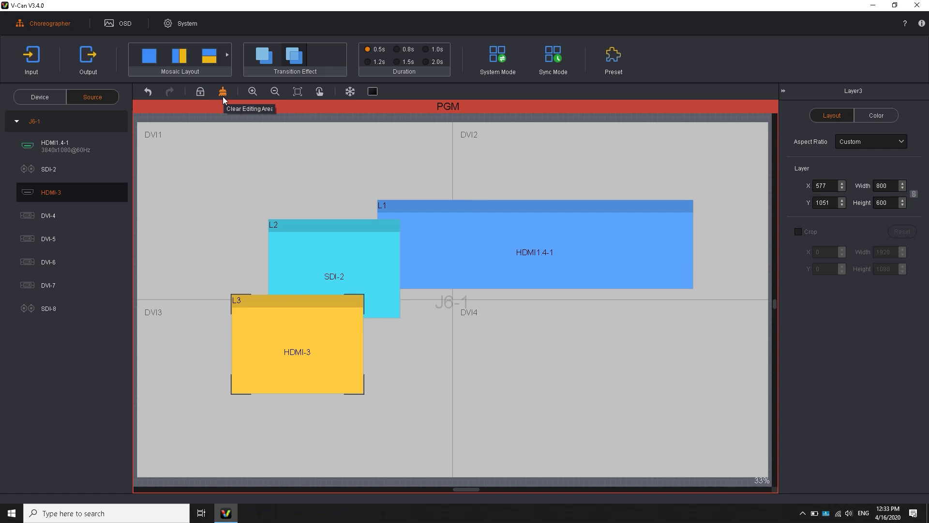
click(223, 97)
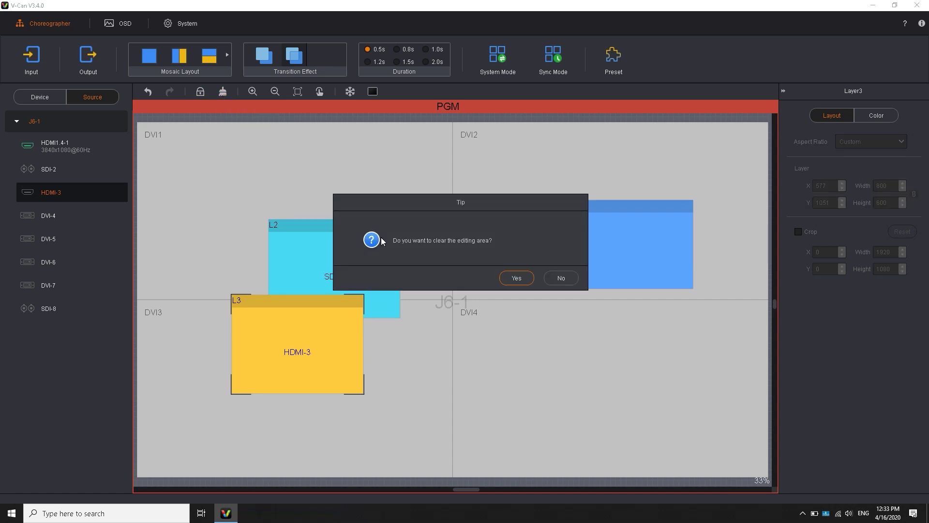
click(526, 285)
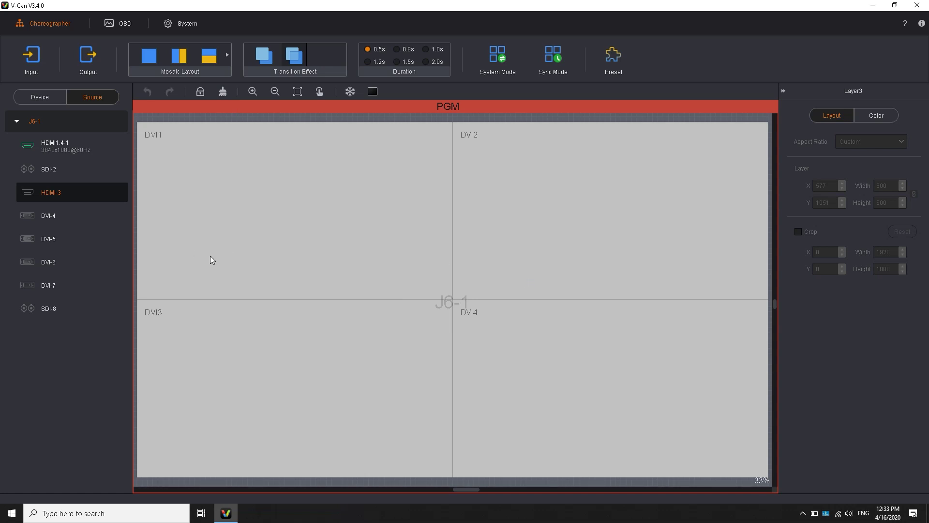
drag(71, 150, 289, 187)
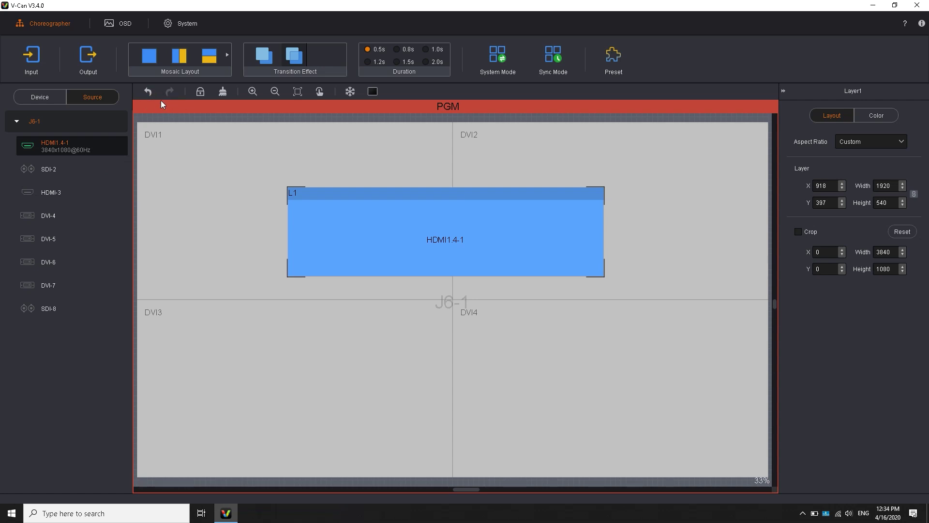
click(148, 92)
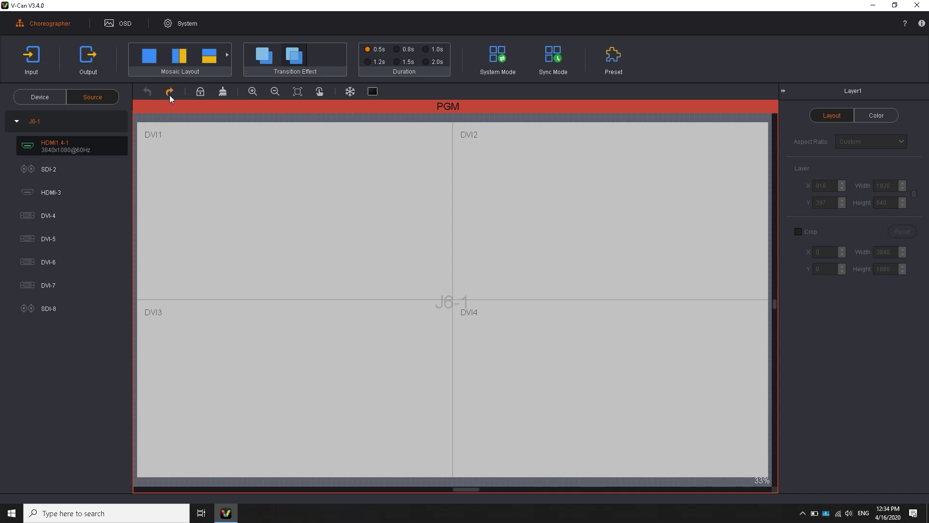
click(170, 93)
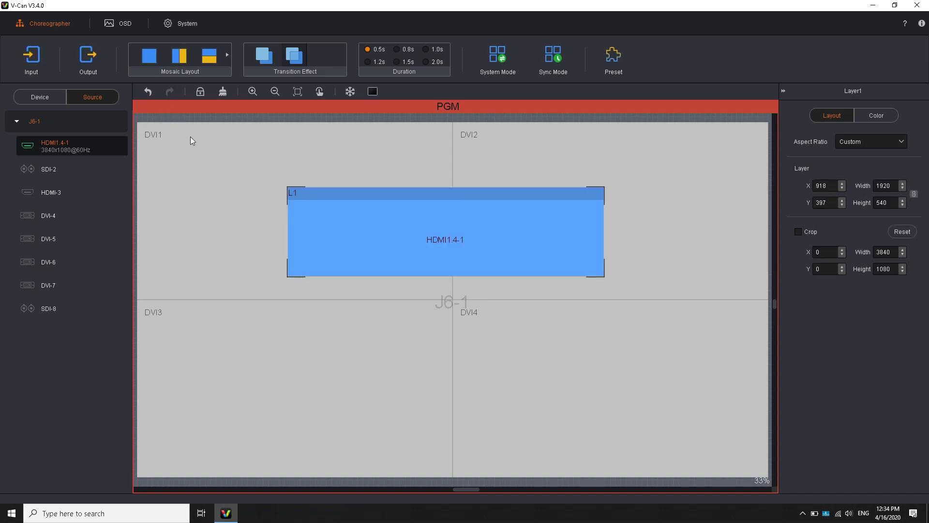
click(252, 91)
click(251, 91)
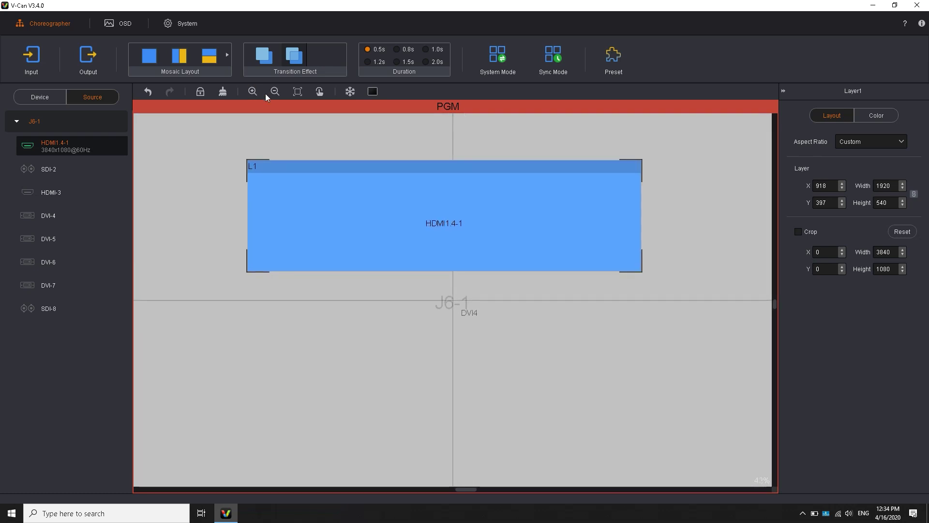
click(269, 94)
click(275, 91)
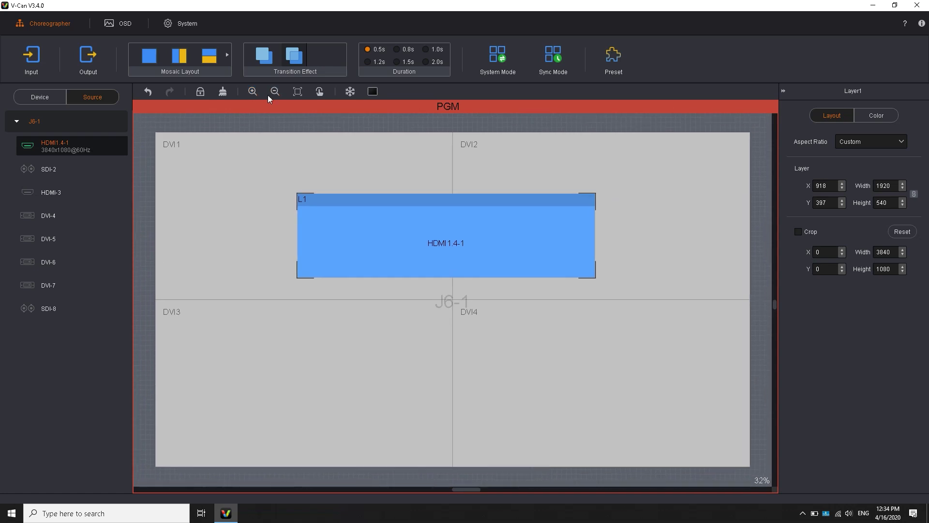
click(275, 94)
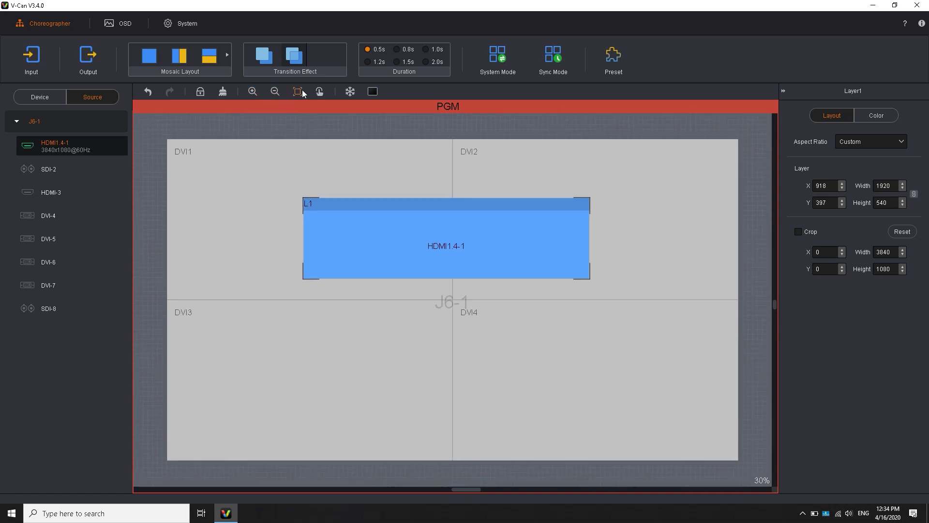
click(302, 92)
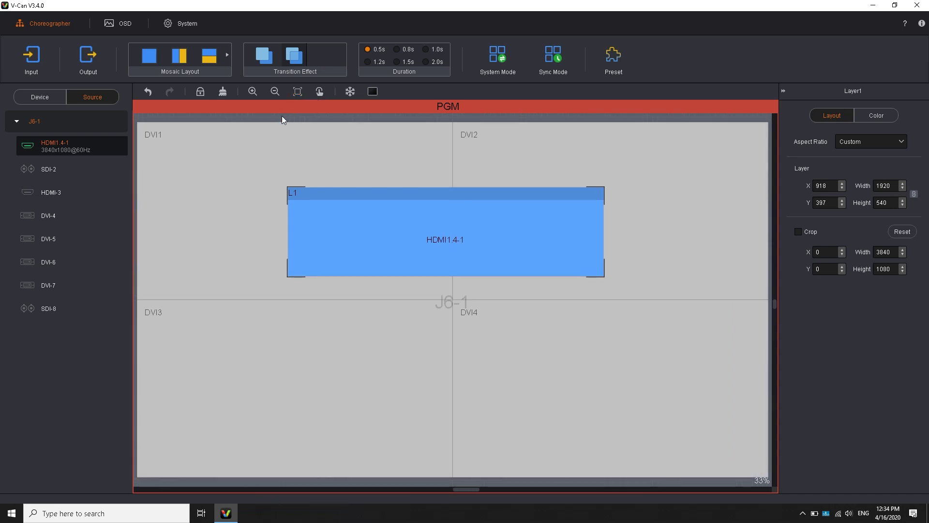
Add SDI-2 and HDMI-3 layers, enlarge HDMI-3, then One-Click Restore all layers to 800×600
drag(107, 169, 428, 387)
drag(54, 193, 155, 205)
drag(286, 302, 379, 399)
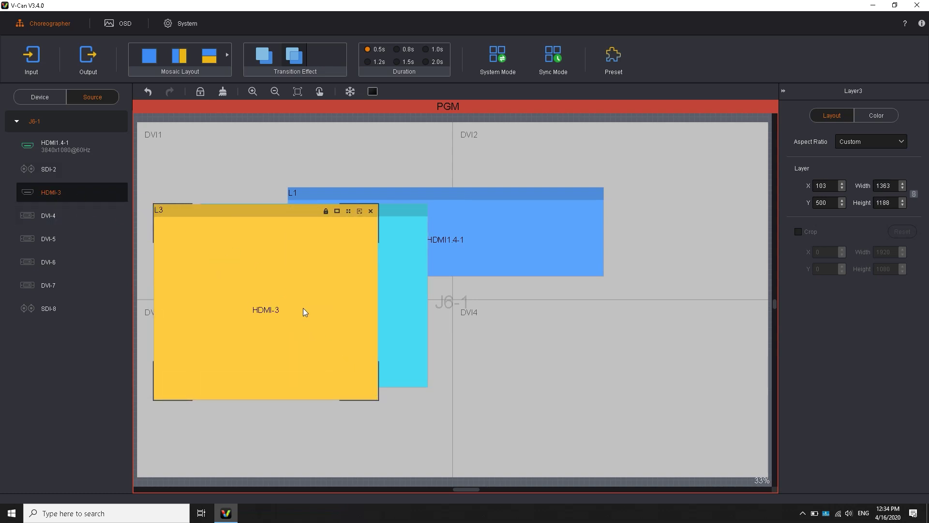
click(318, 92)
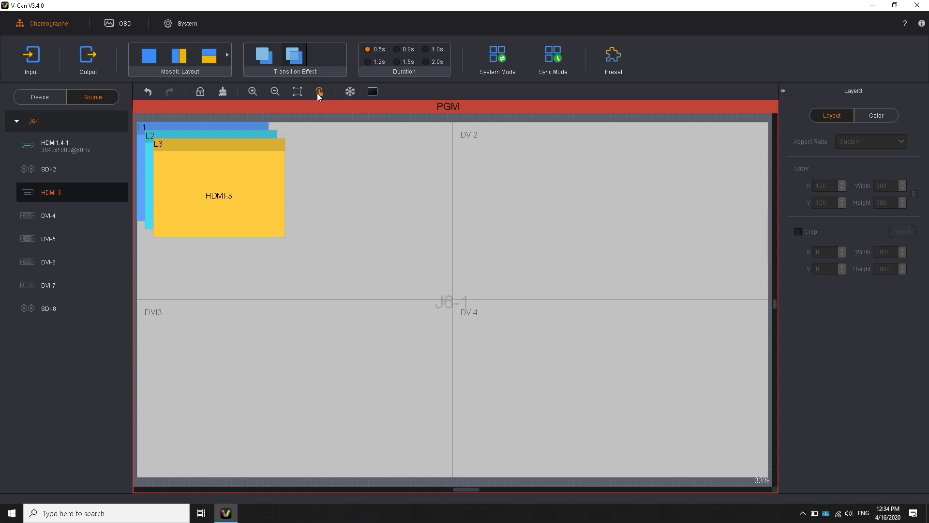
Freeze the program output, then toggle BlackScreen on and off
click(350, 93)
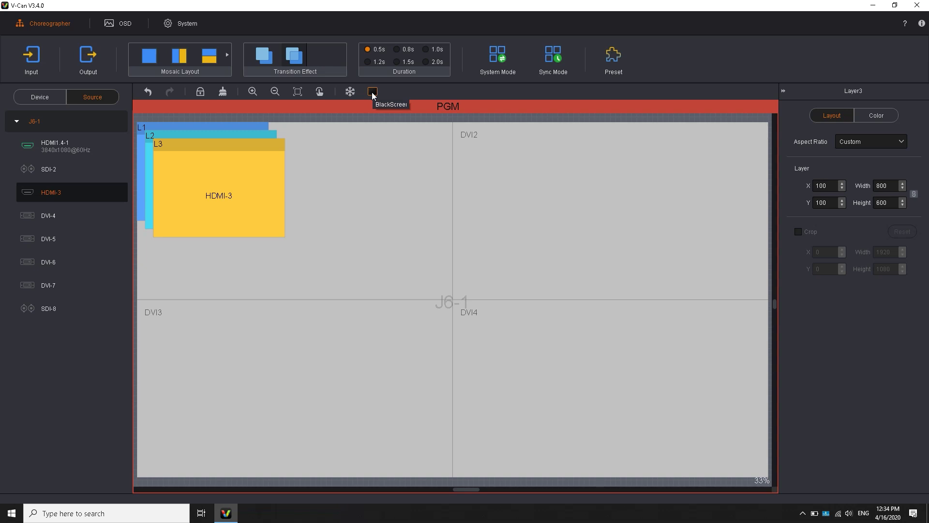
click(372, 92)
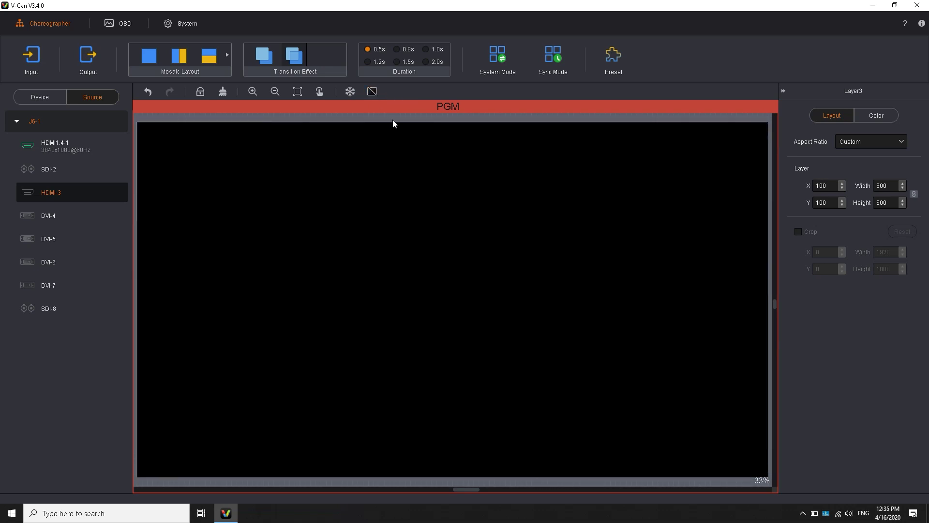
click(371, 91)
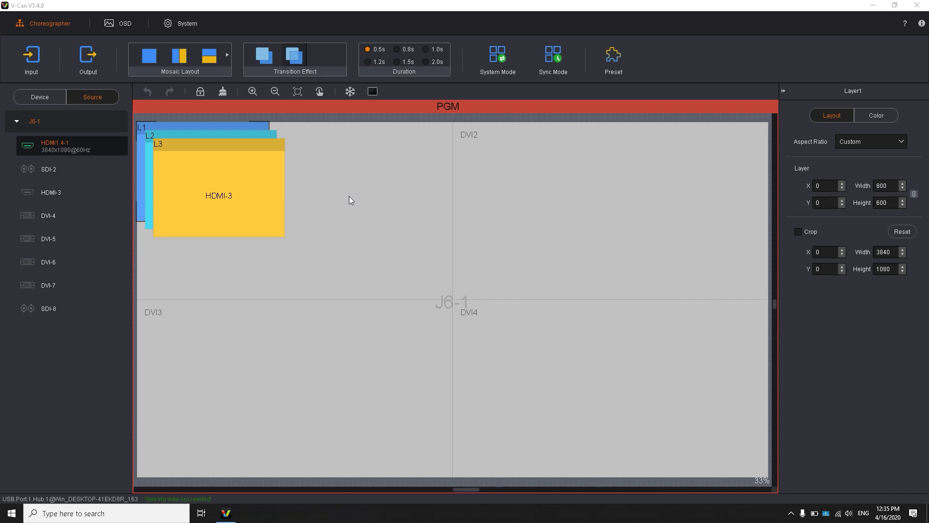
Change System Mode to Switcher, giving J6-1 separate PGM and PVW canvases
click(487, 69)
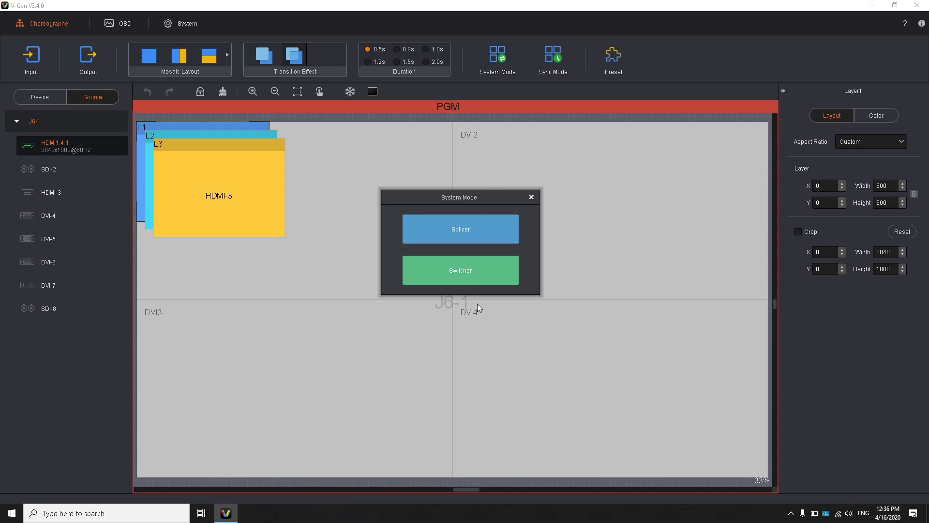
click(488, 272)
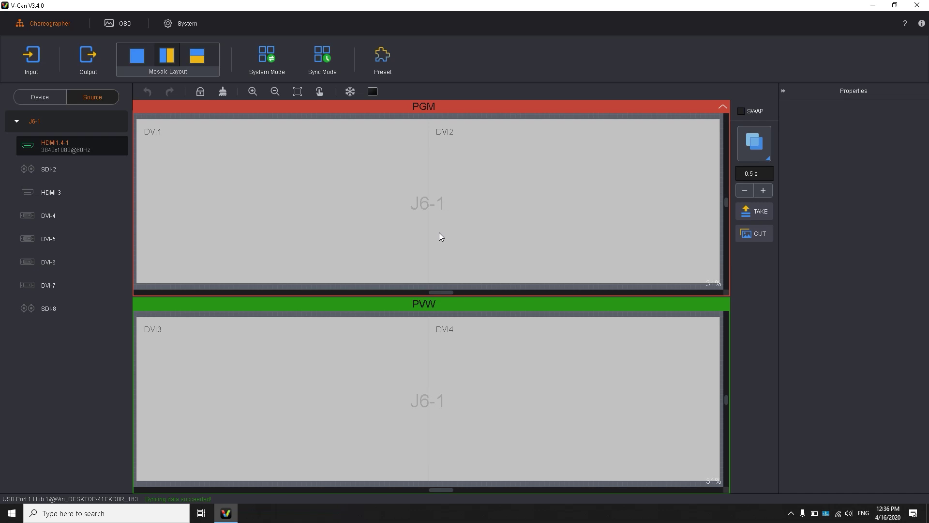
Place HDMI1.4-1, SDI-2 and HDMI-3 in preview and TAKE the layout to program
drag(117, 152, 336, 348)
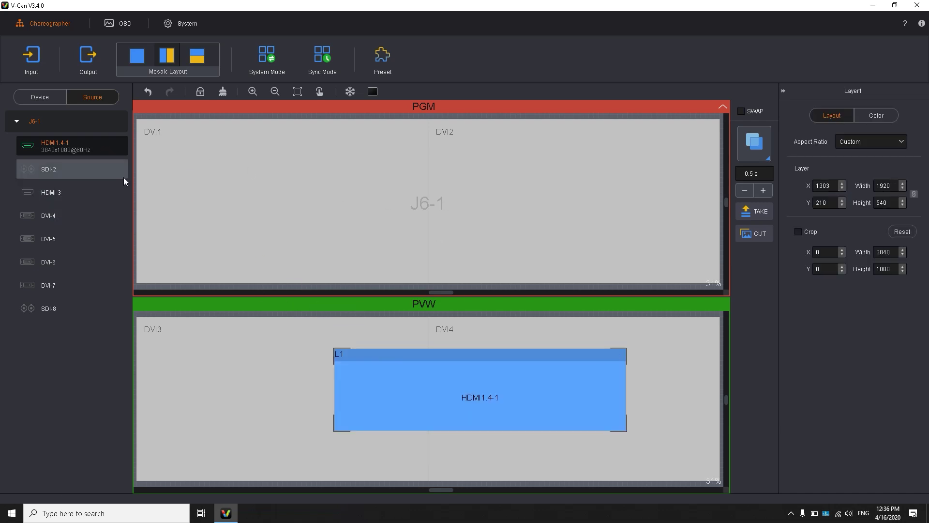
drag(124, 177, 231, 340)
drag(73, 192, 236, 397)
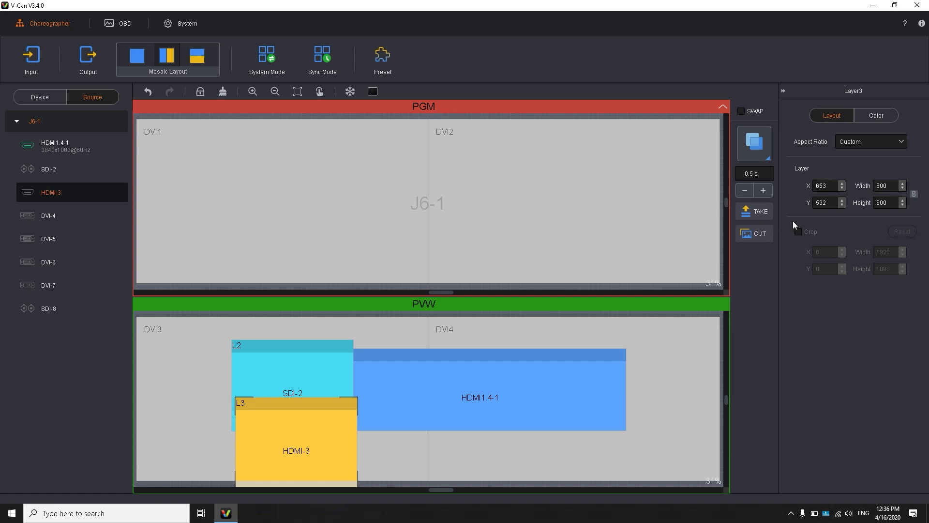
click(759, 212)
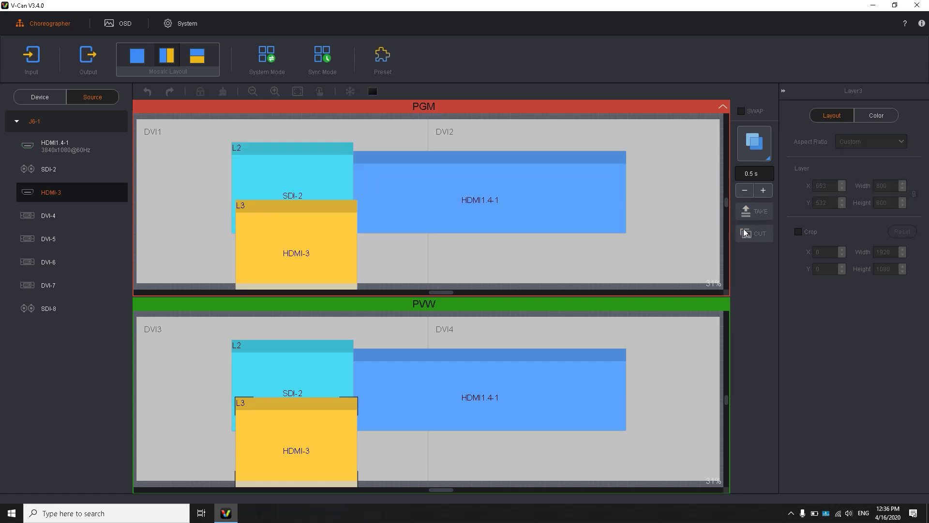
Reposition HDMI1.4-1 in preview, sending each layout via CUT and TAKE with SWAP, then open Presets
click(520, 357)
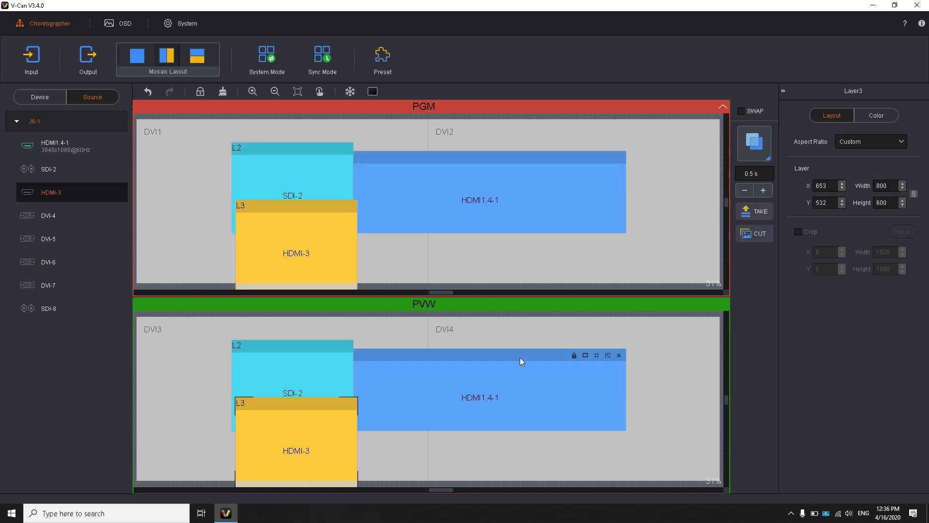
drag(519, 357, 538, 398)
click(751, 235)
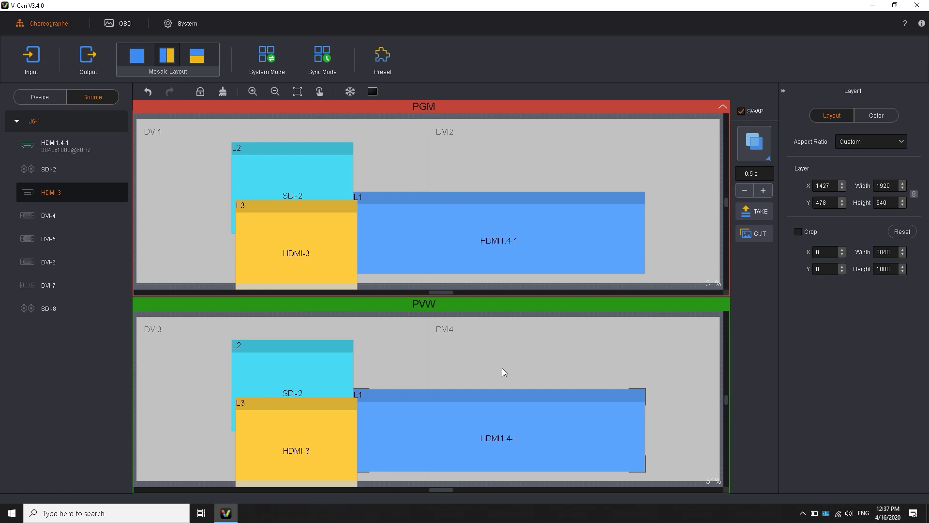
drag(503, 413, 481, 350)
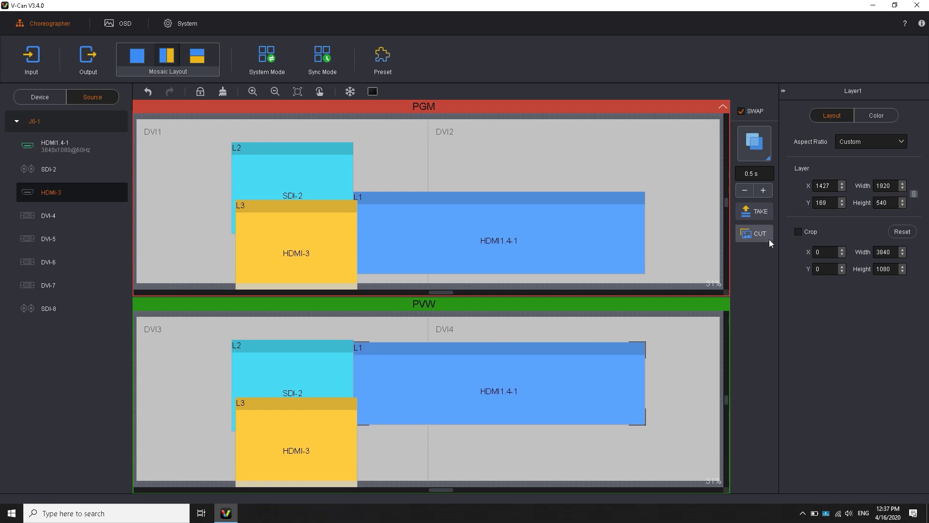
click(760, 211)
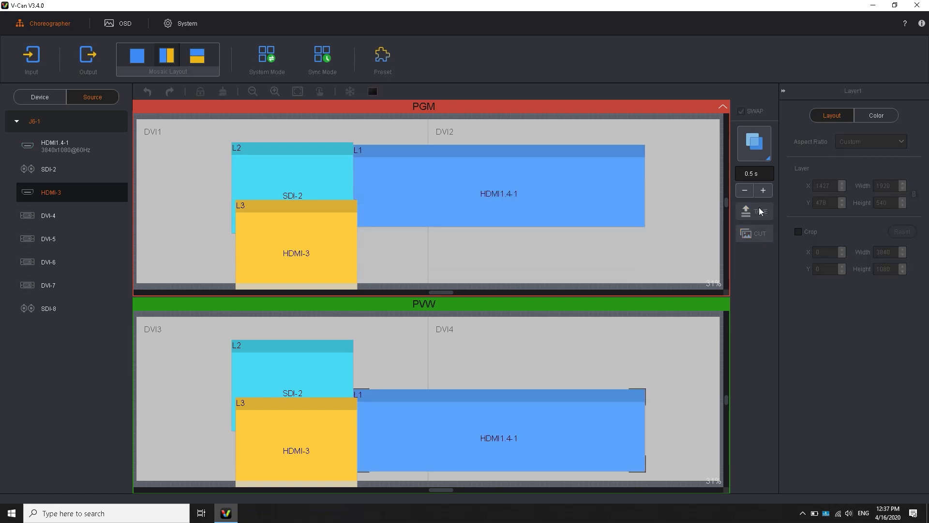
drag(545, 400, 552, 337)
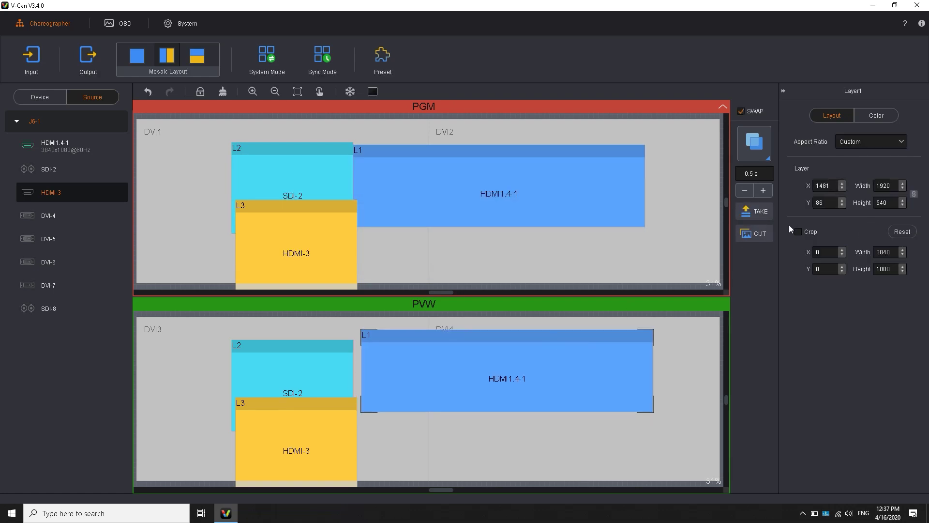
click(765, 219)
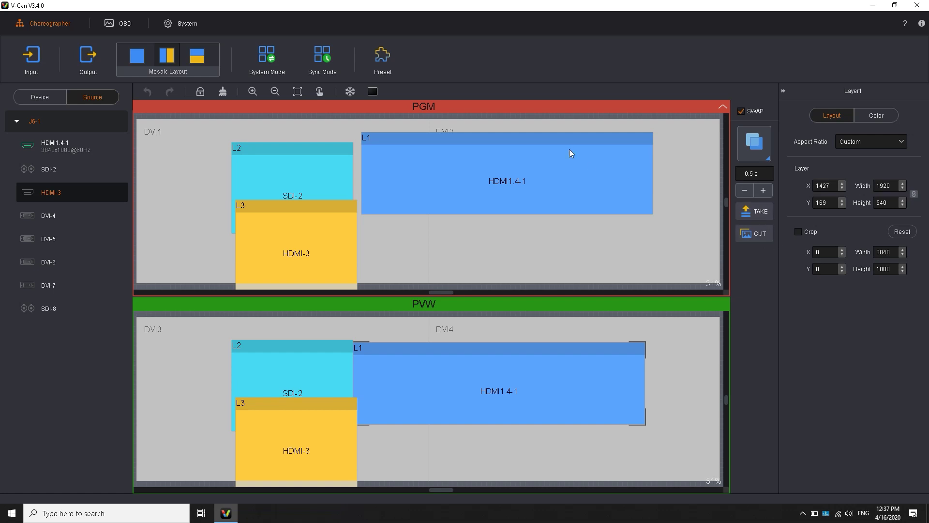
click(392, 60)
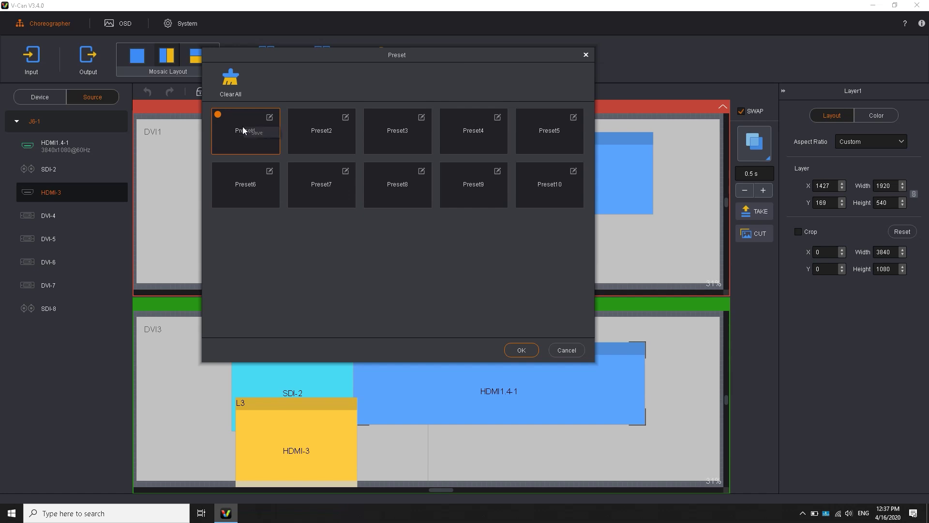
Save the three-layer layout as Preset1, then remove the HDMI1.4-1 and HDMI-3 layers from preview
click(250, 130)
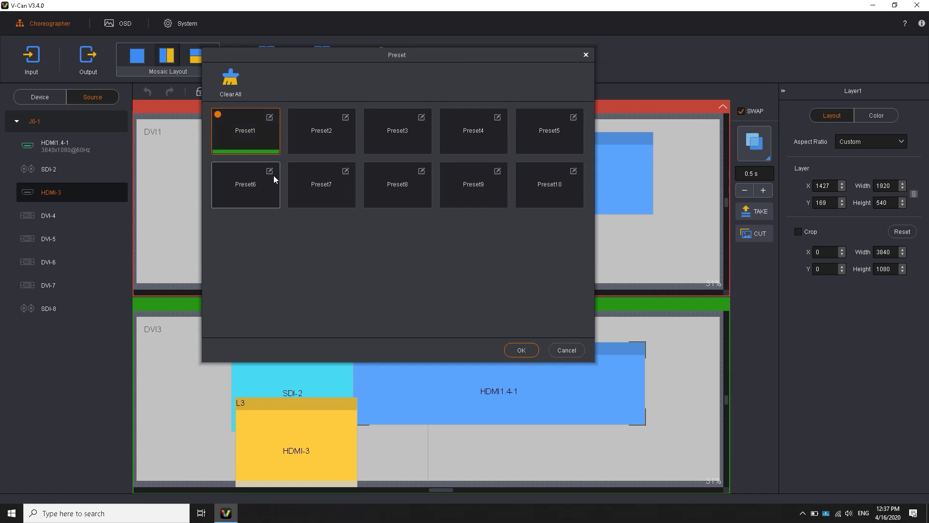
click(515, 346)
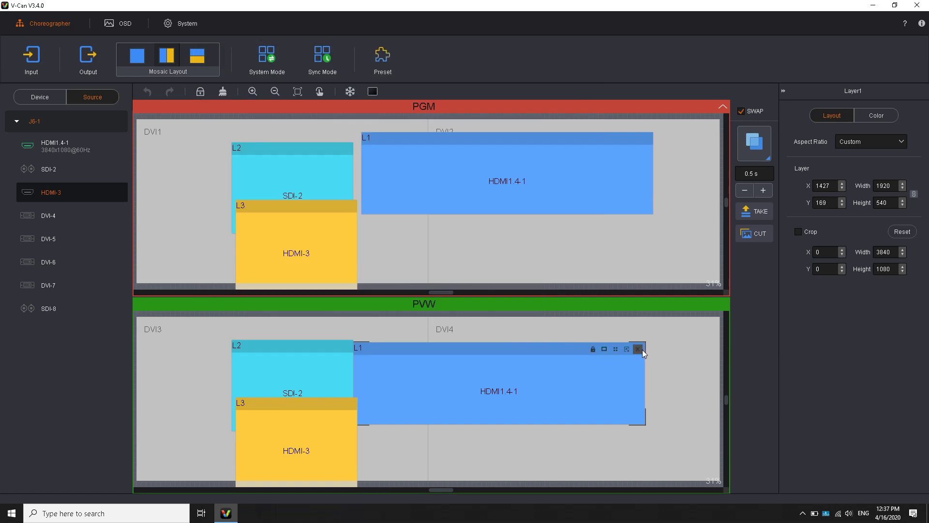
click(637, 349)
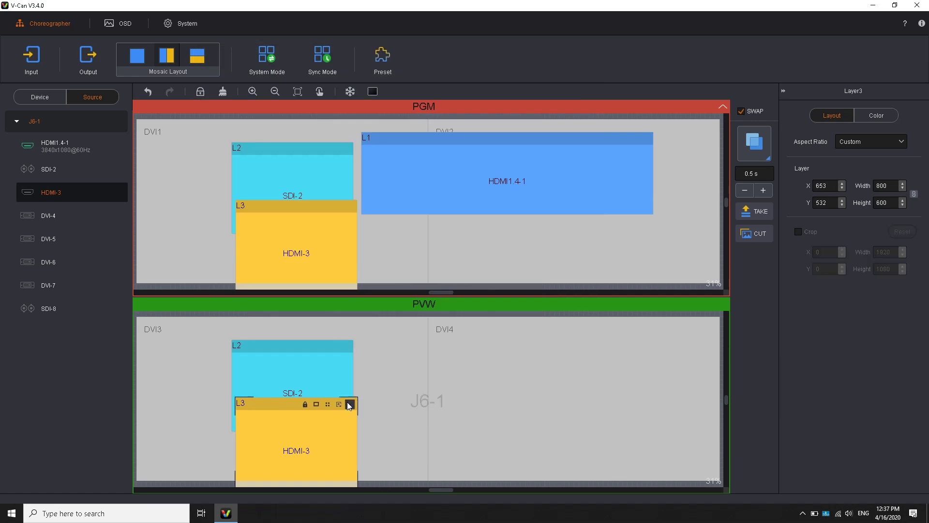
click(349, 405)
Save the SDI-2-only layout as Preset2 and load Preset1 back into preview
click(382, 54)
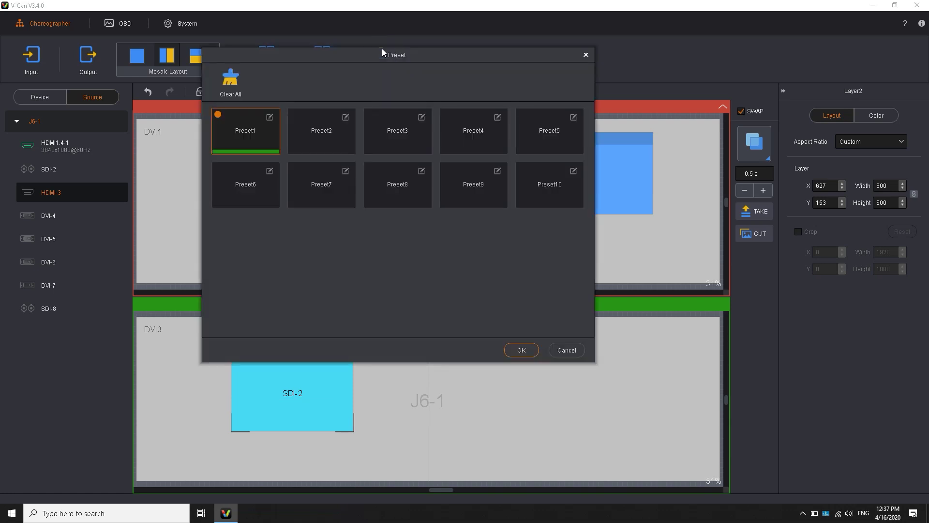
click(321, 139)
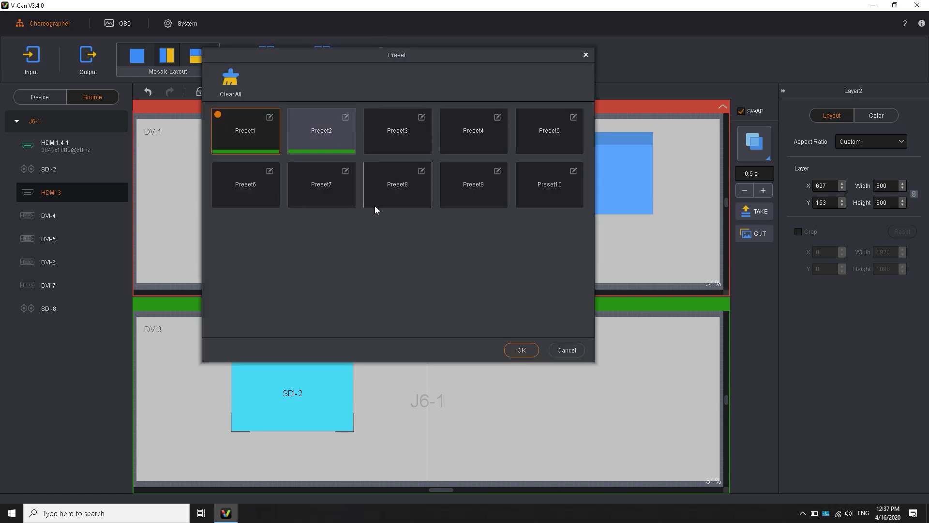
click(264, 141)
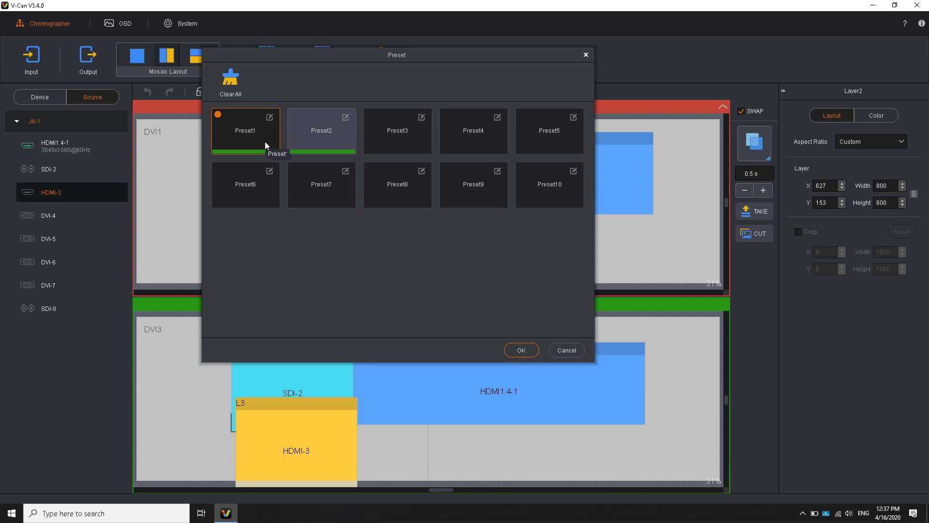
click(525, 350)
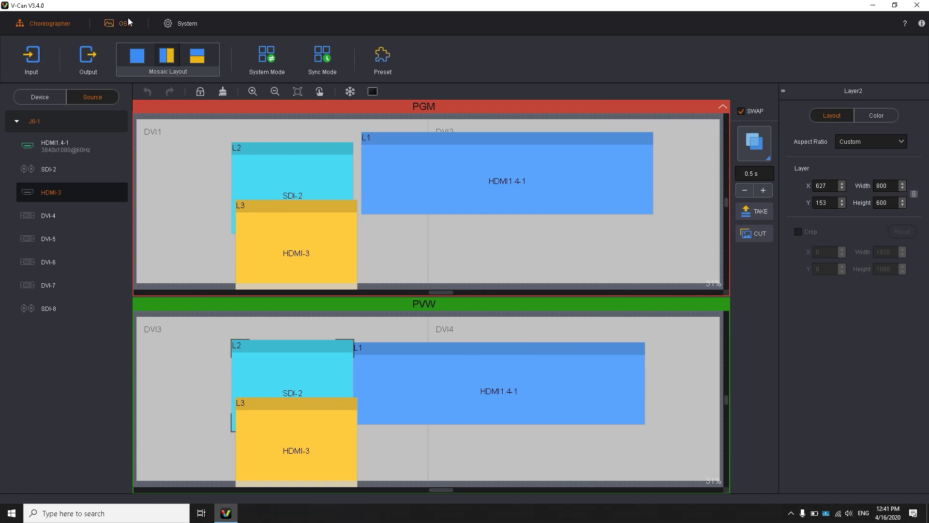
On the OSD page, load the canyon photo as the first background image BKG1
click(127, 23)
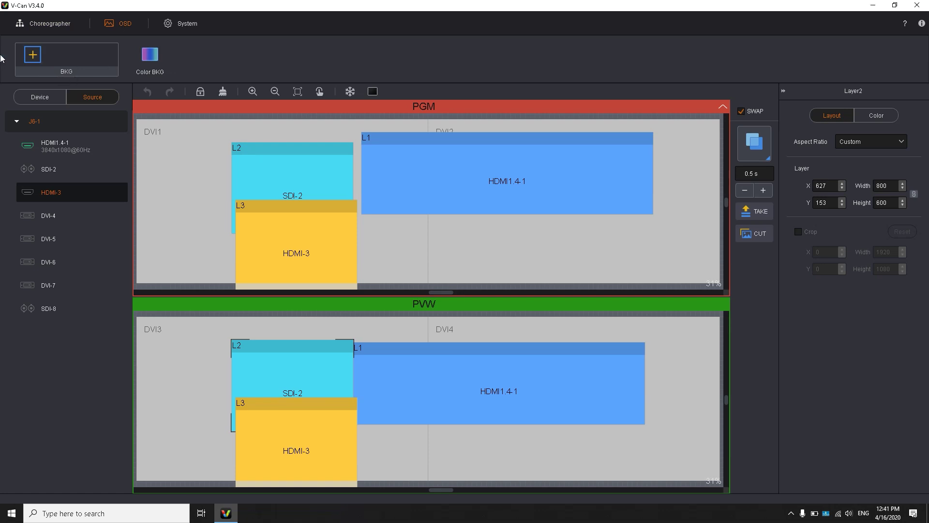
click(32, 54)
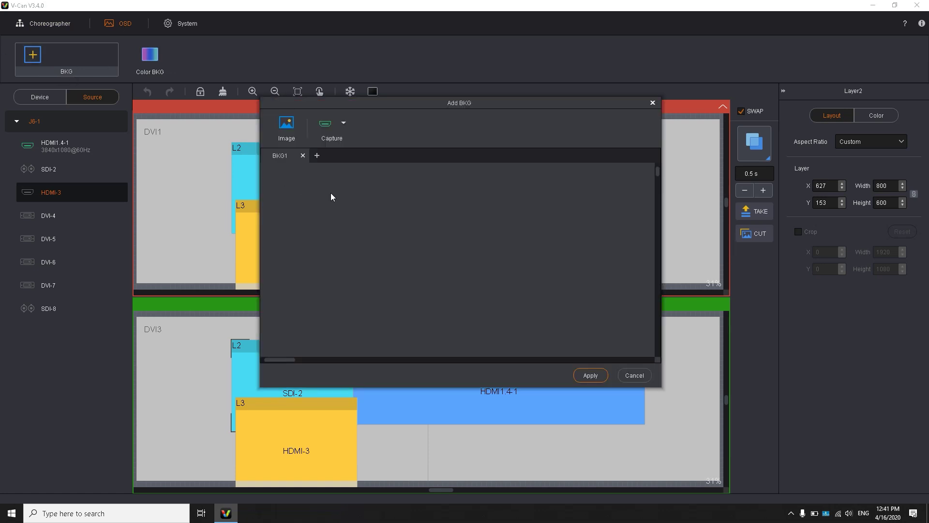
click(278, 136)
double_click(379, 257)
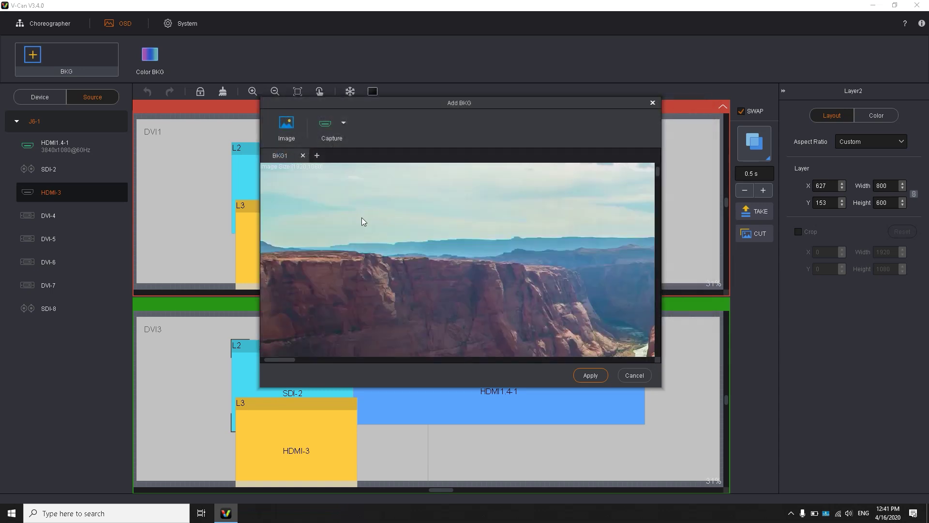
click(341, 126)
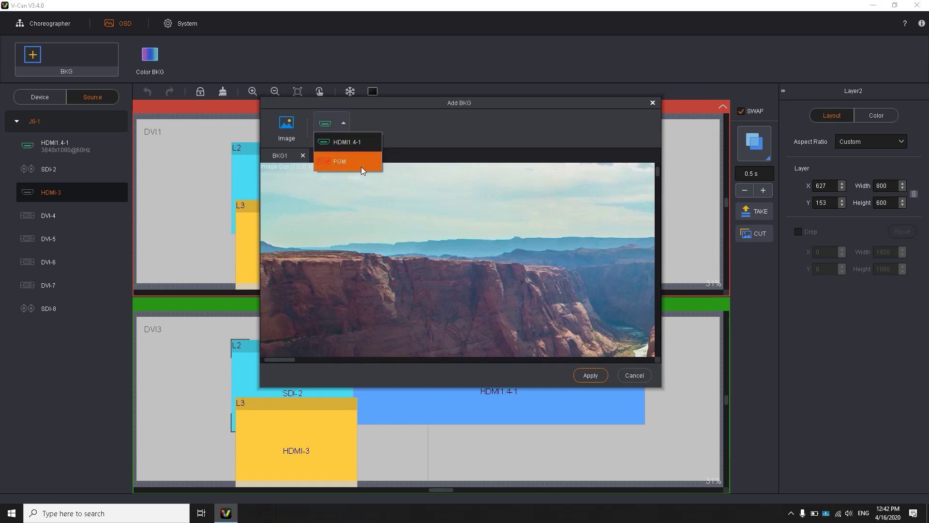
click(409, 139)
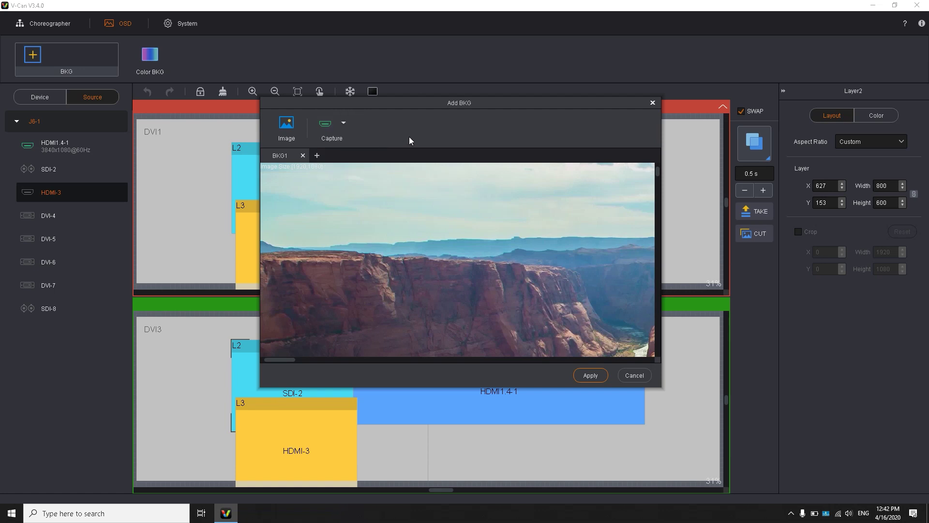
Crop the canyon image to its central area, then add an empty BKG2
right_click(403, 216)
click(414, 219)
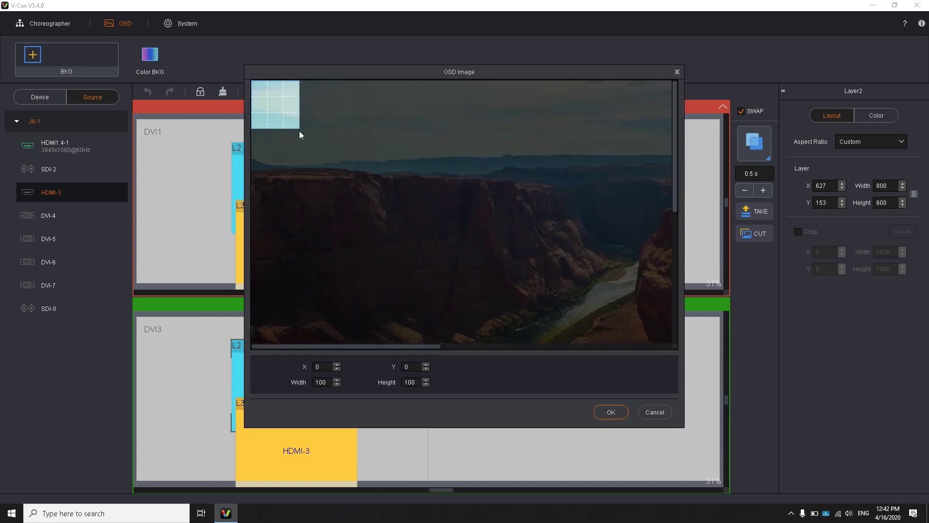
drag(299, 129, 430, 265)
drag(332, 141, 479, 182)
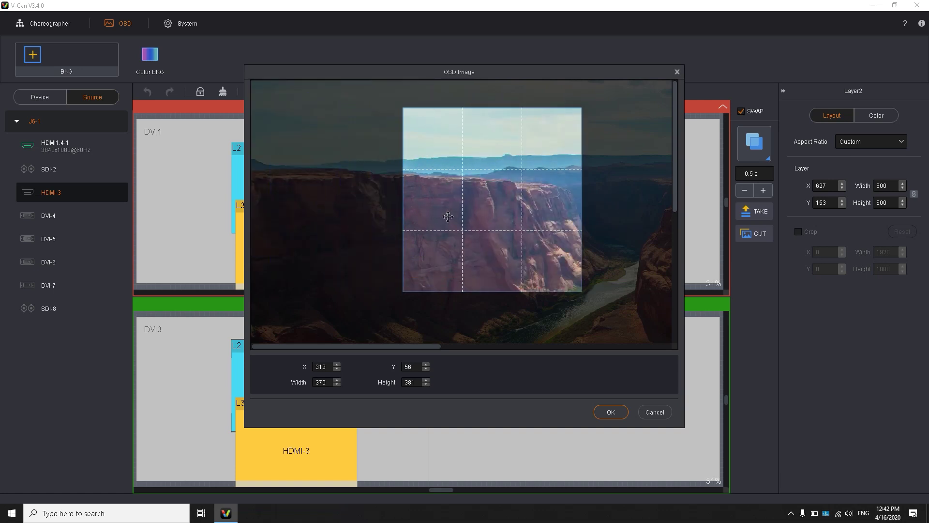
click(613, 417)
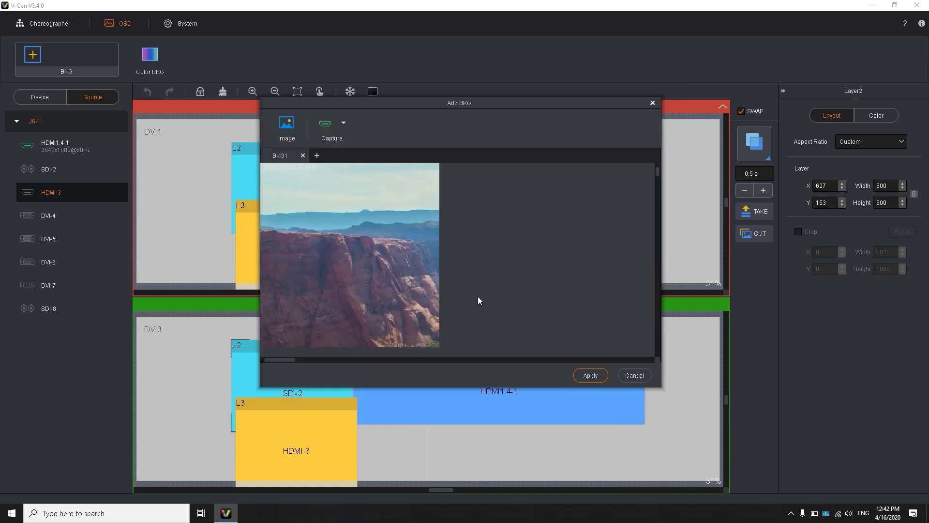
click(317, 155)
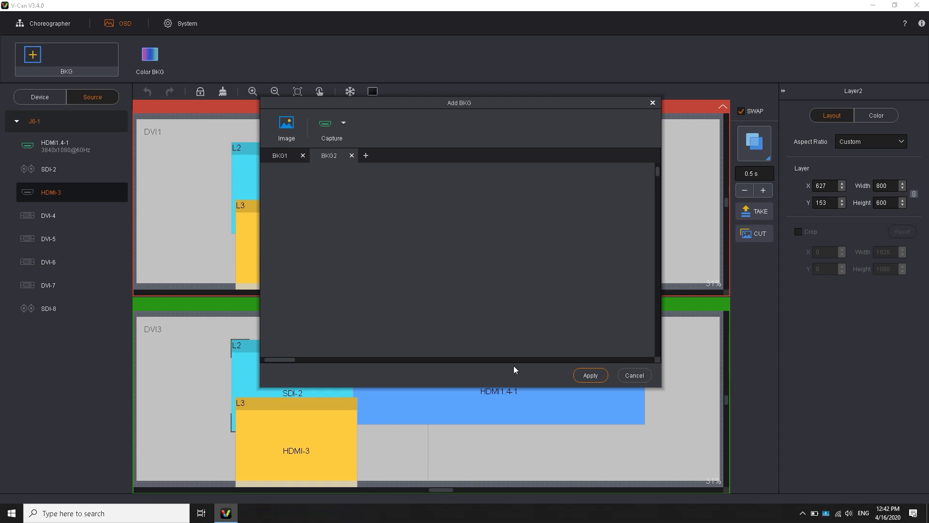
Cancel Add BKG, fill the preview canvas with solid yellow (#ffff00), and show the System page
click(644, 381)
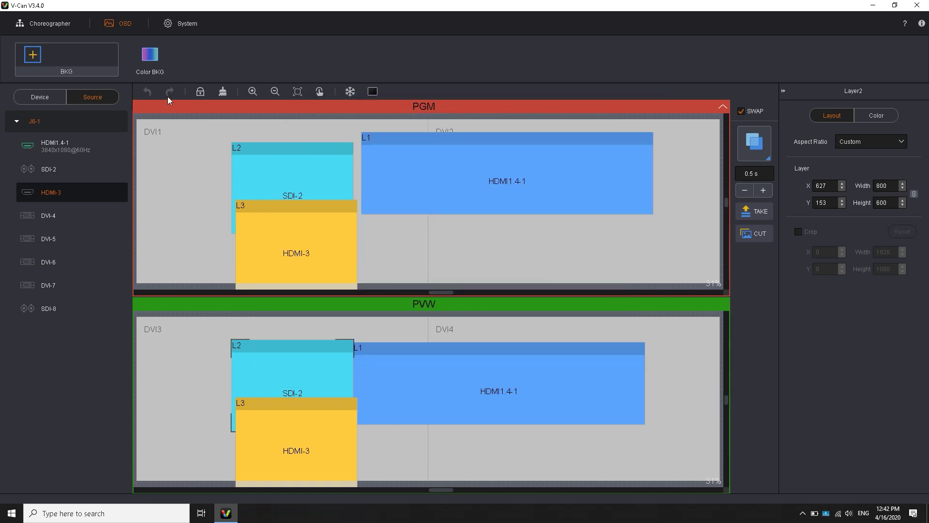
click(144, 59)
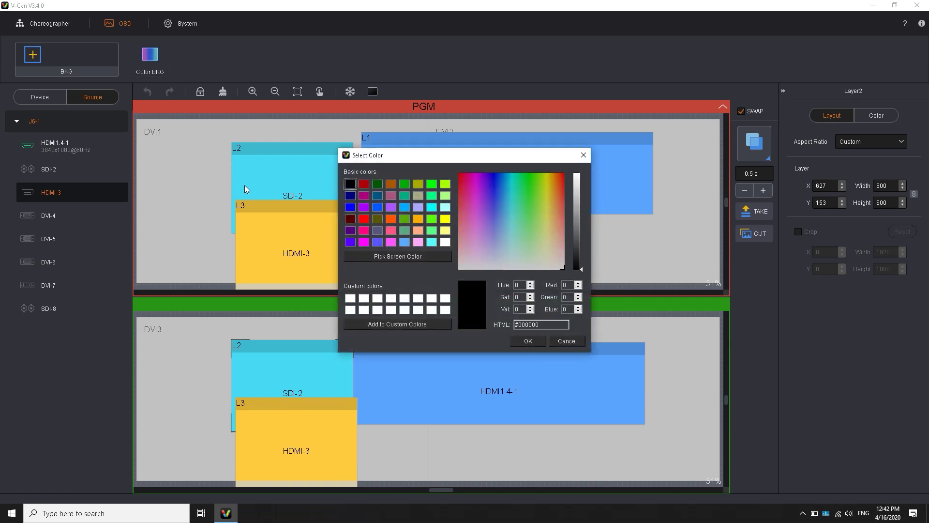
click(445, 219)
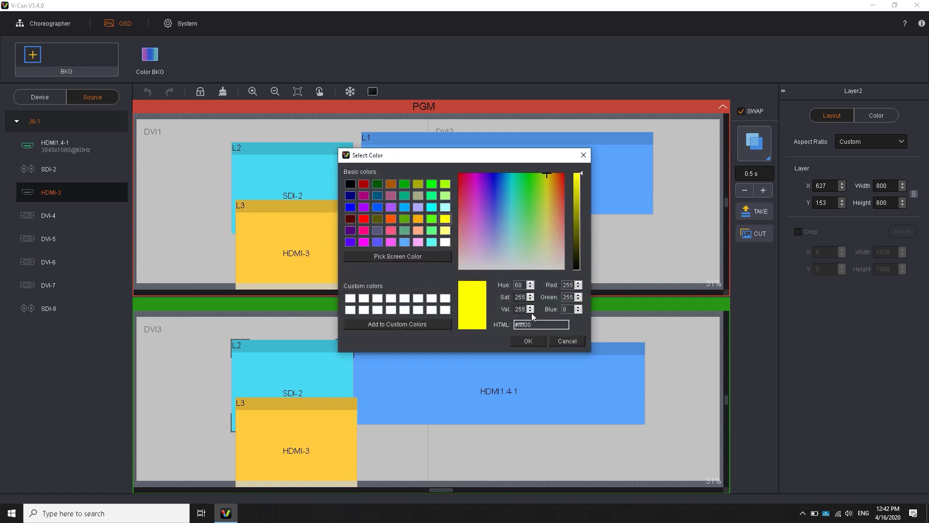
click(534, 342)
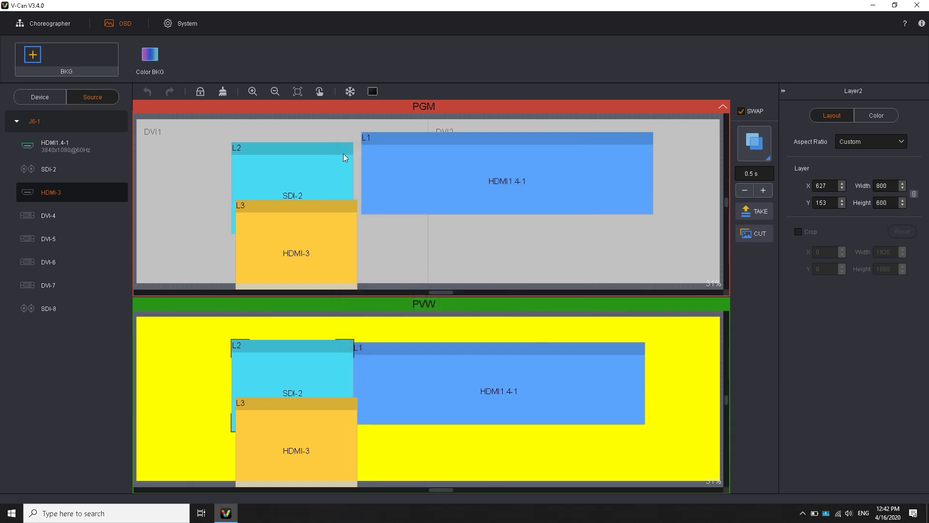
click(193, 23)
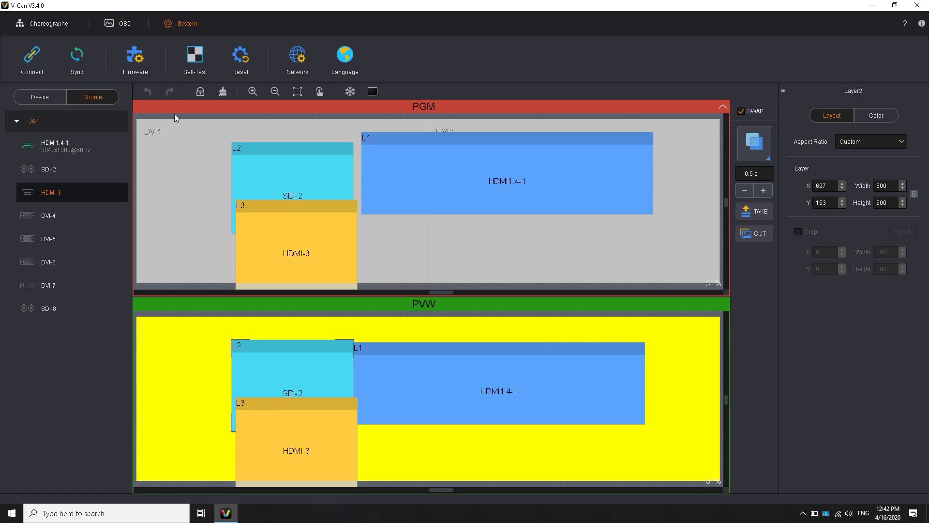
Connect to the J6 switcher and sync its device data, running the sync a second time
click(25, 59)
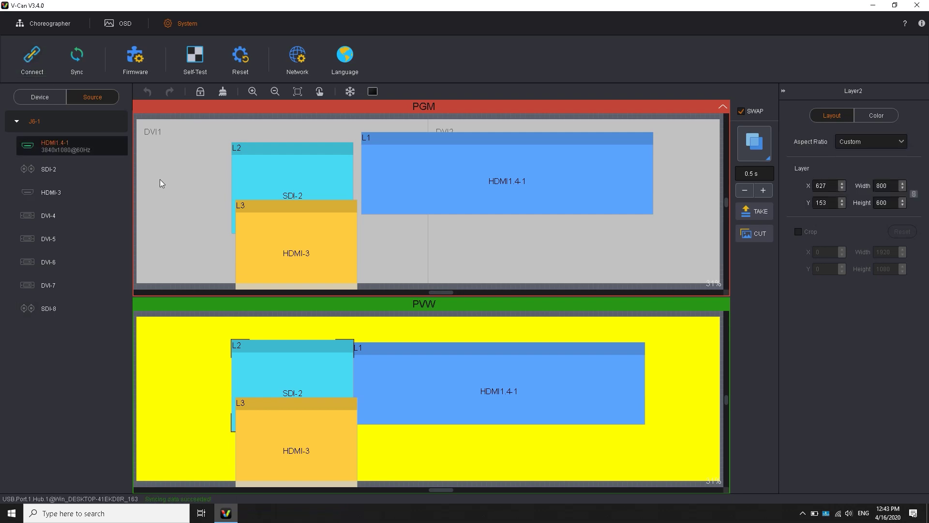
click(84, 60)
click(134, 53)
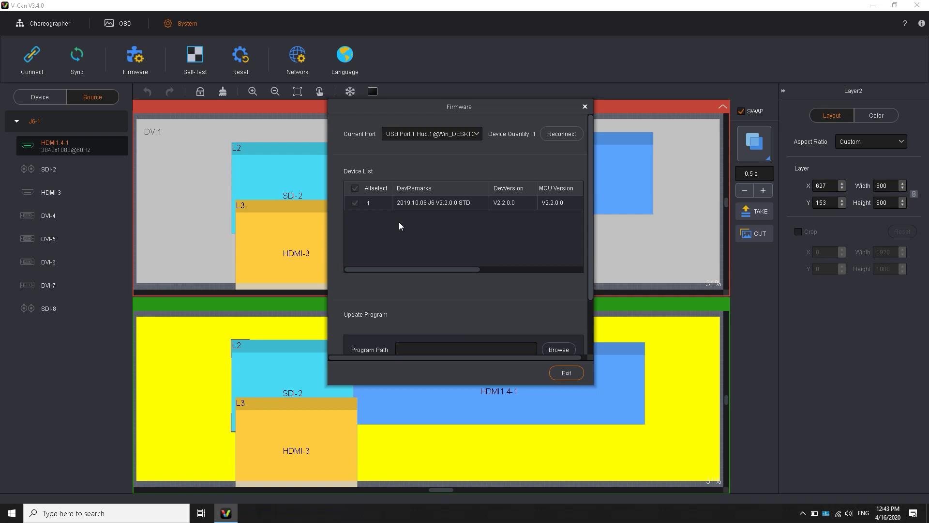
scroll(399, 222, down, 2)
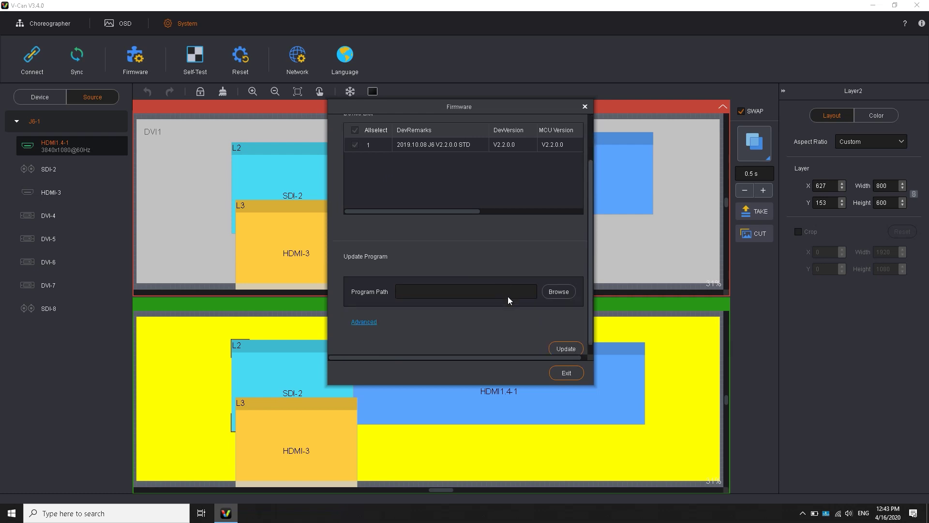
click(552, 296)
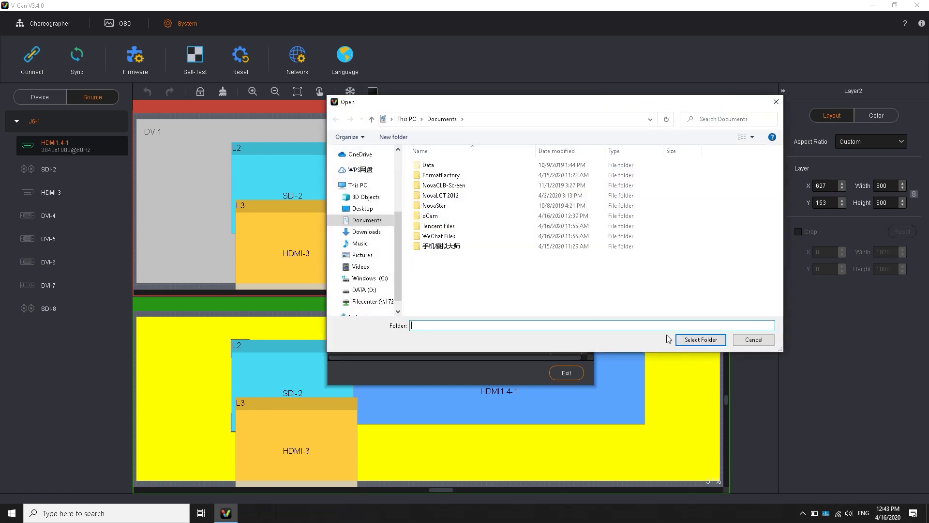
click(753, 339)
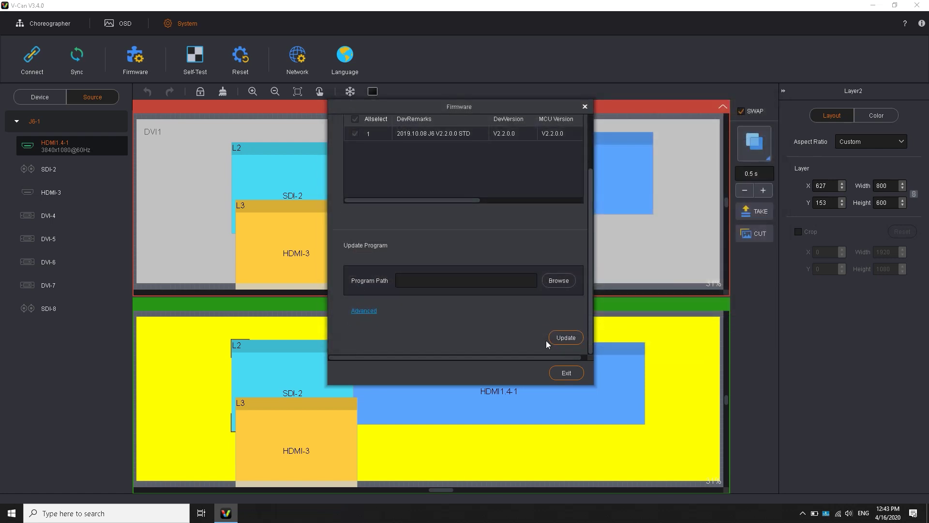
click(572, 377)
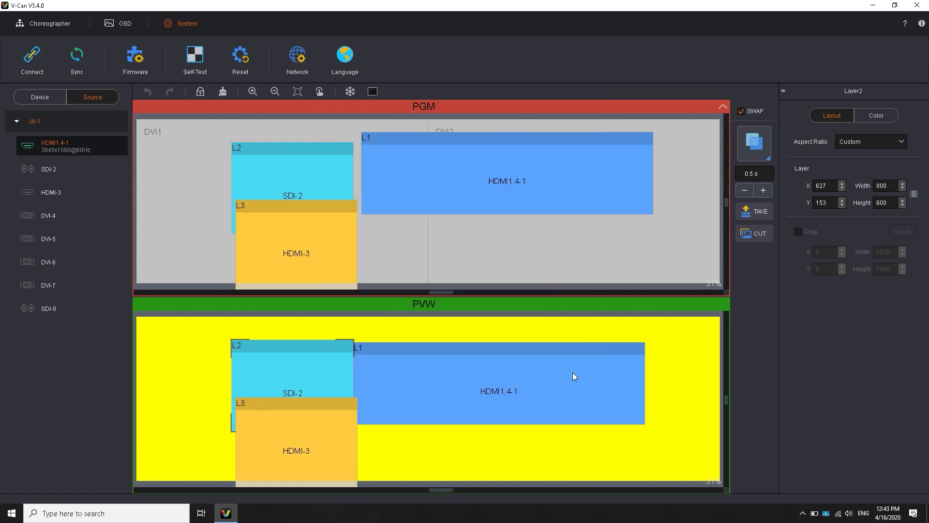
Set the device self-test pattern to Full Red and close the Self-Test dialog
click(204, 75)
click(451, 221)
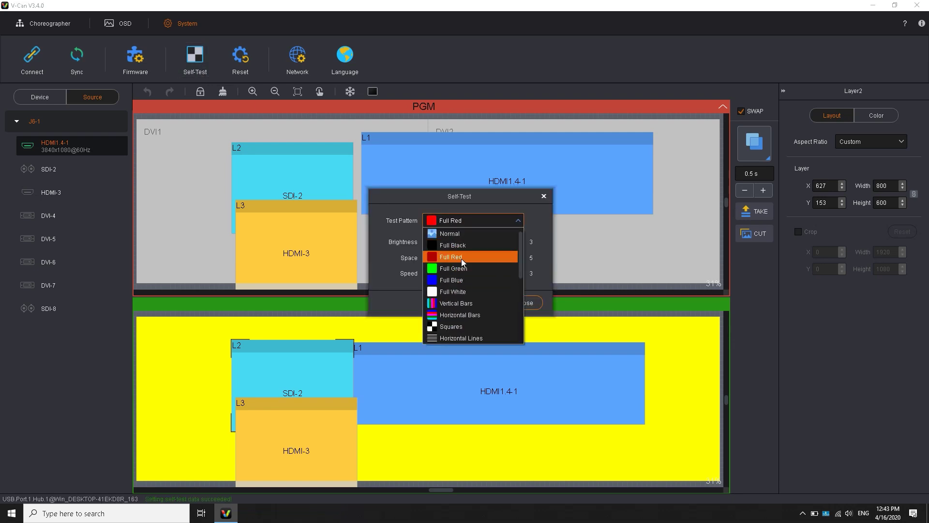
click(461, 262)
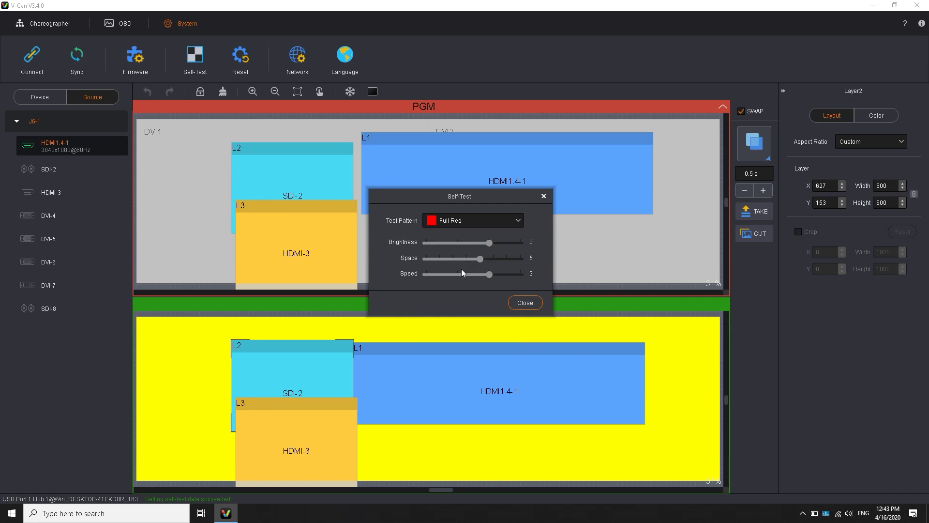
click(536, 302)
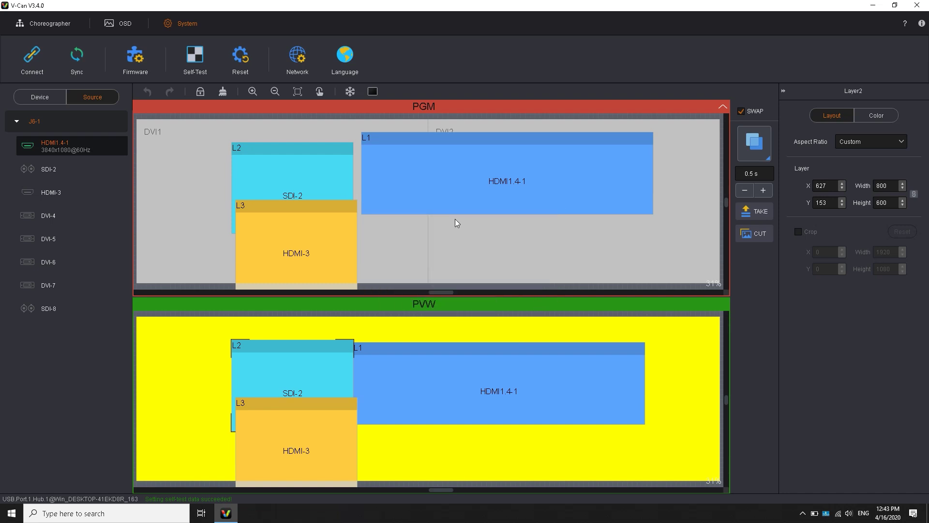
click(254, 47)
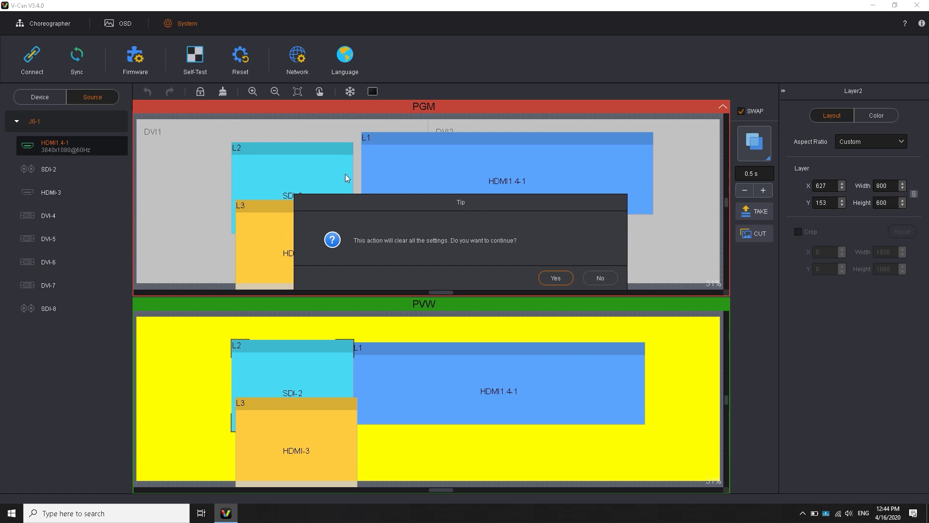
click(612, 277)
click(297, 56)
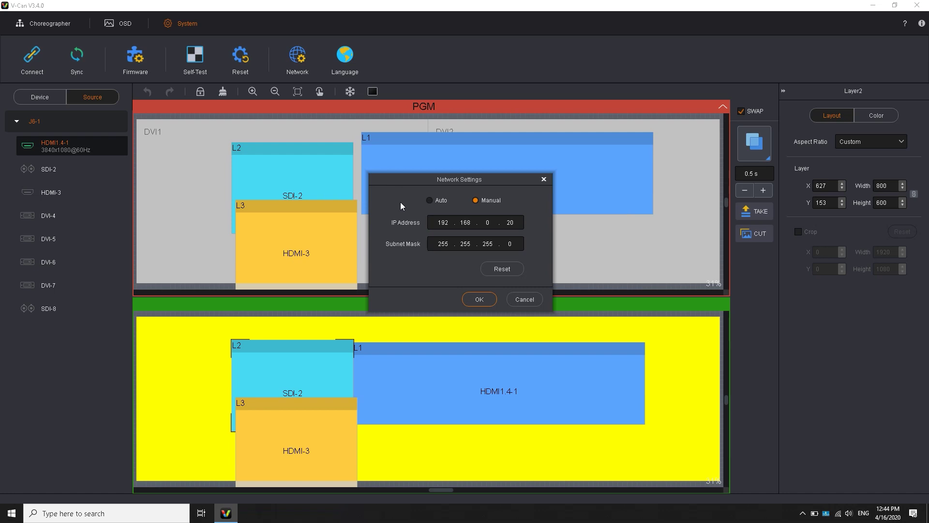
click(528, 299)
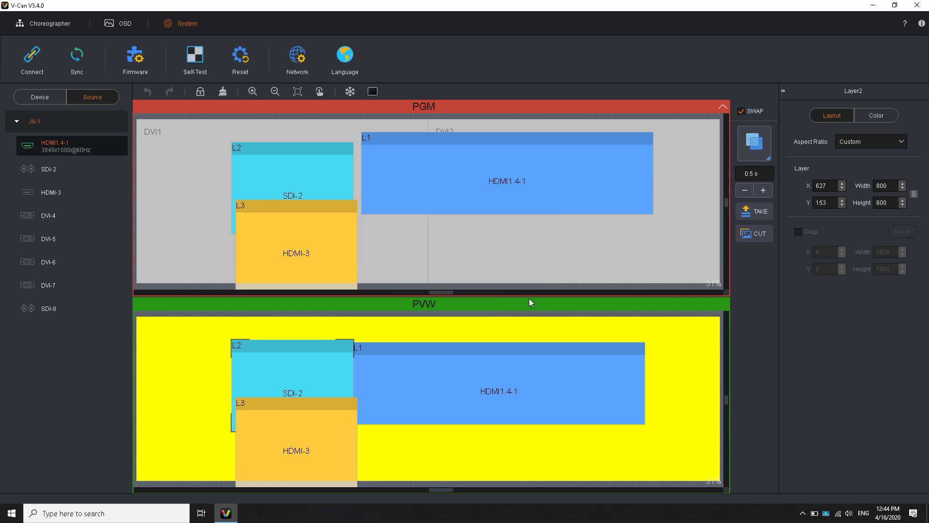
Open the Language dialog, which shows English(en) as the current interface language
click(333, 56)
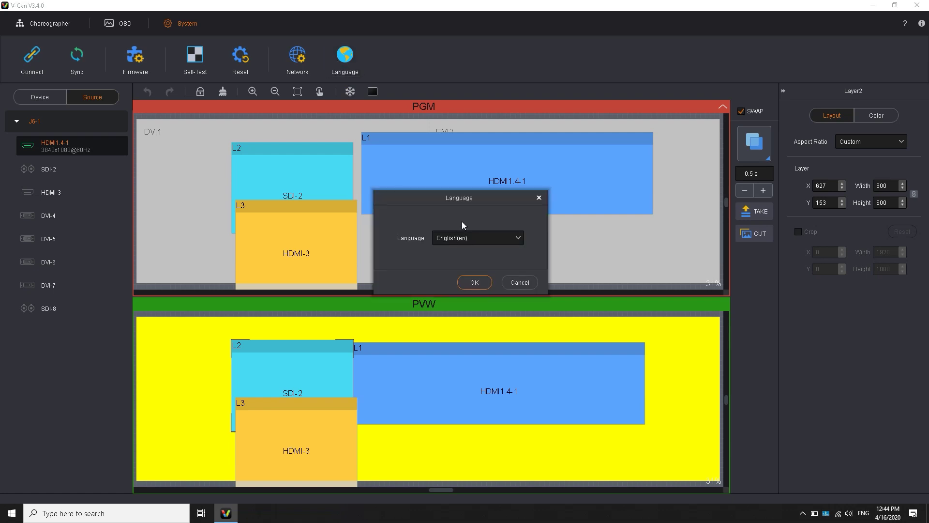